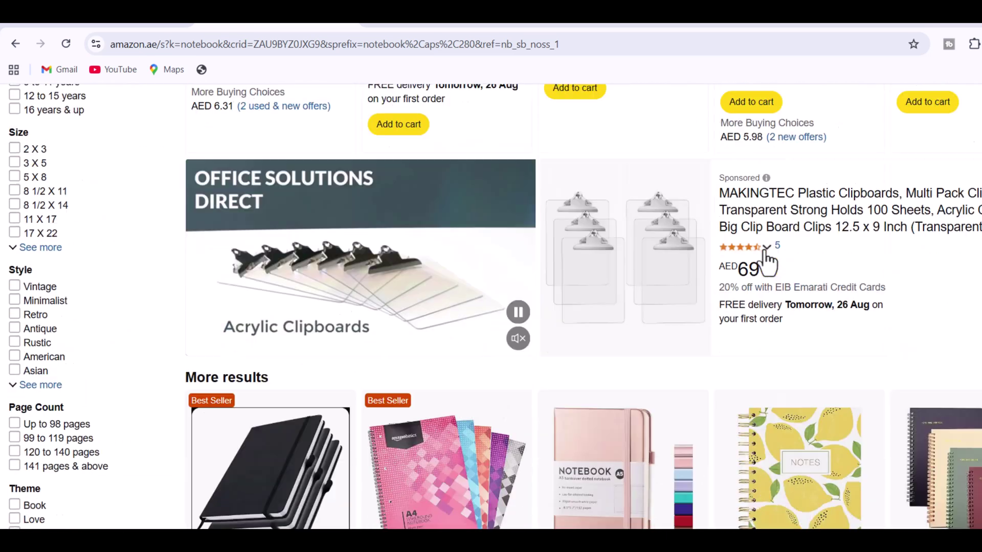
Scroll through the search results, then return to the top of the list
scroll(768, 261, down, 10)
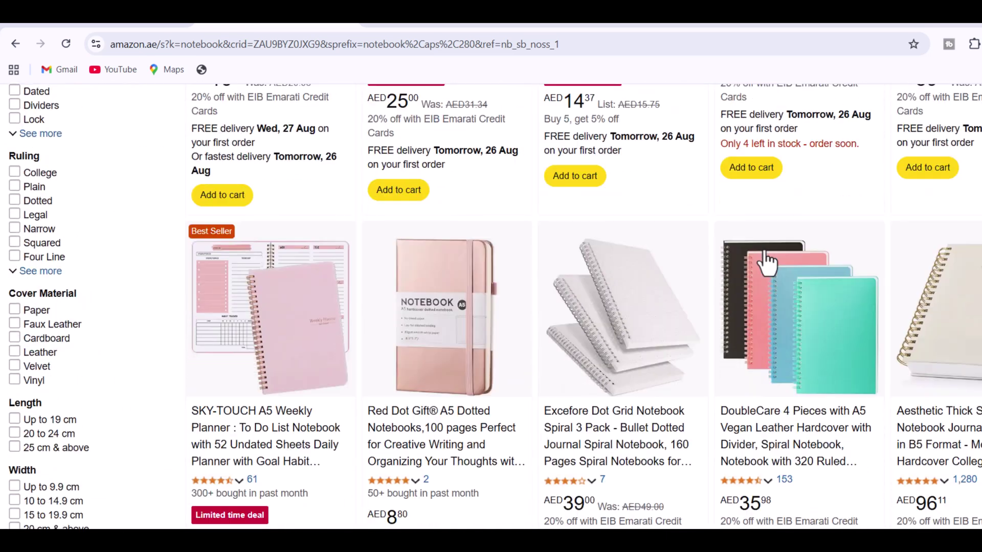
scroll(767, 263, down, 10)
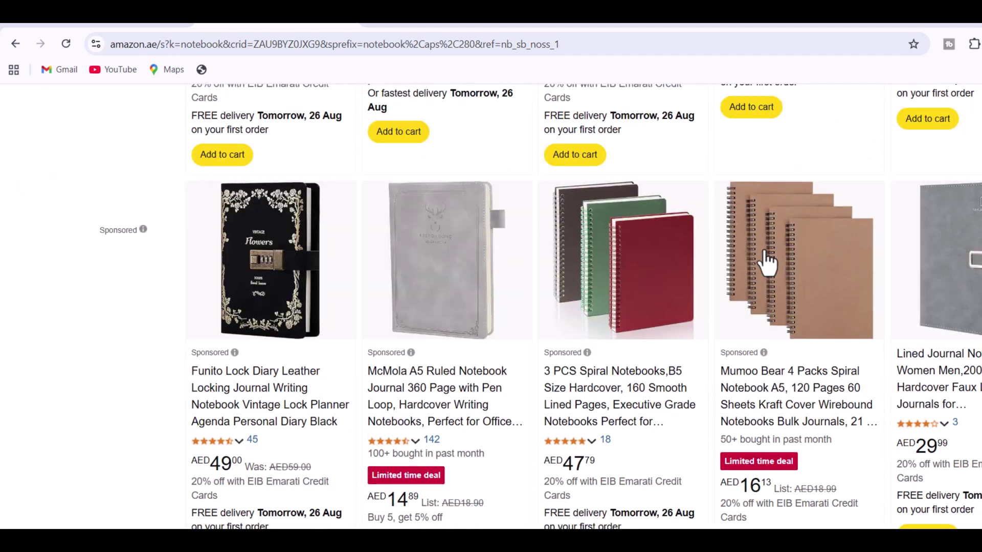
scroll(767, 264, down, 7)
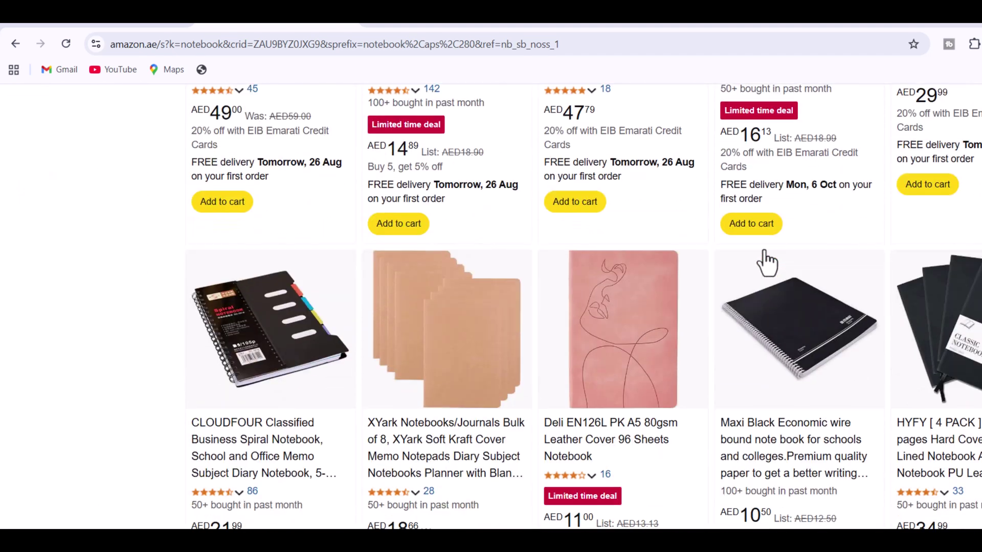
scroll(767, 264, down, 8)
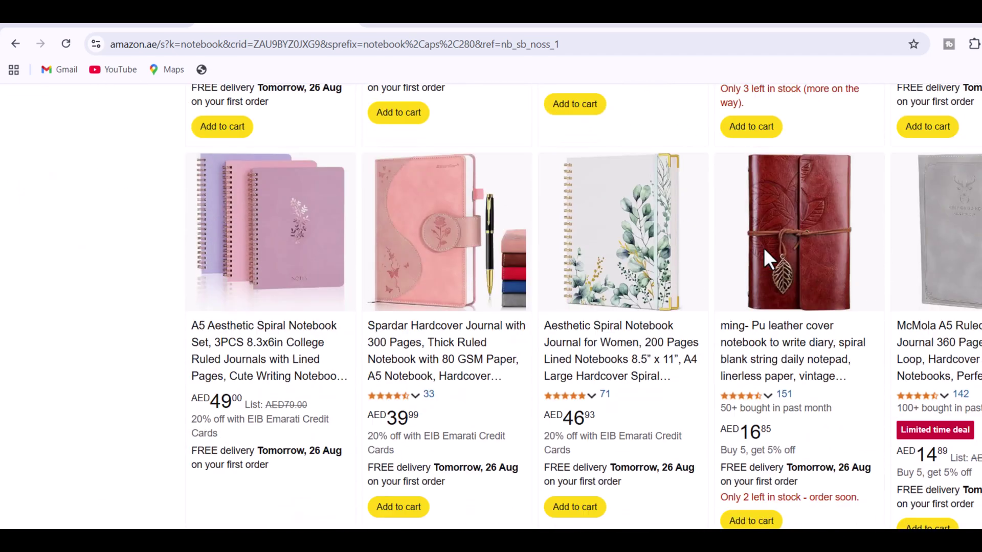
scroll(763, 247, down, 15)
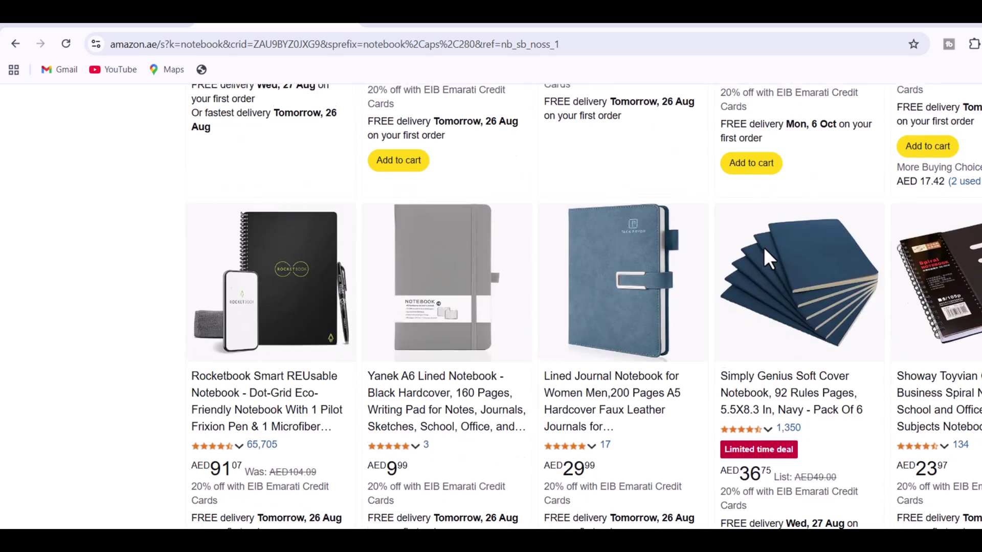
scroll(763, 247, down, 17)
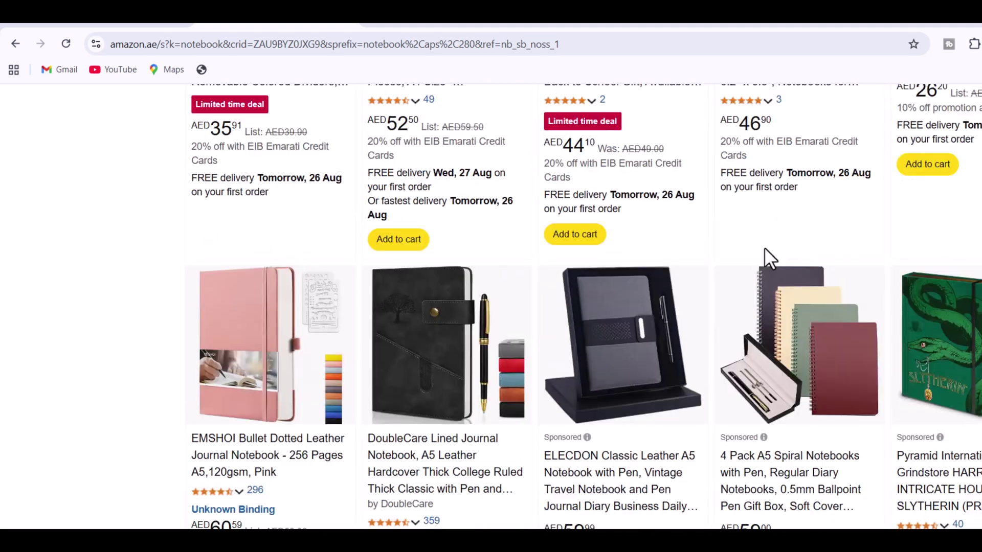
scroll(764, 247, down, 7)
key(Home)
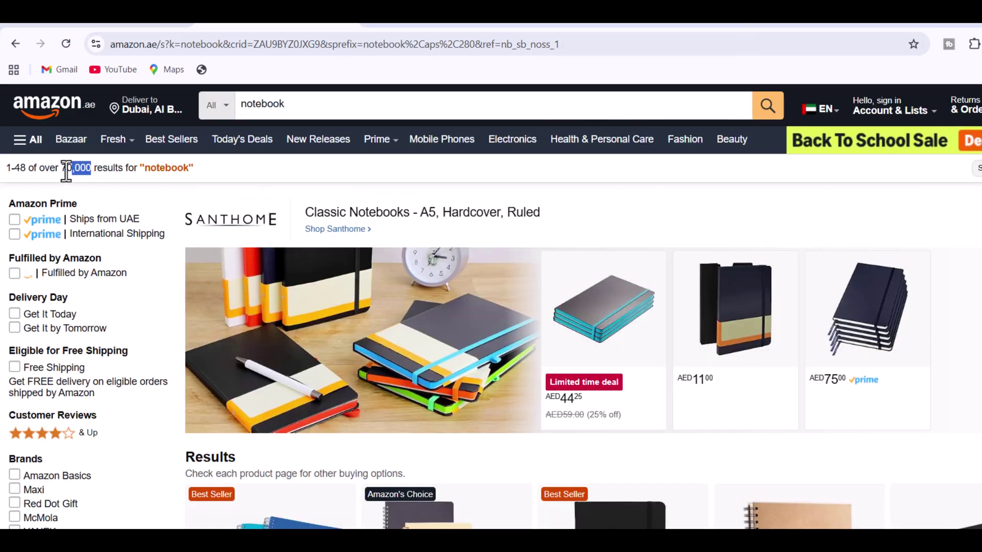
click(109, 176)
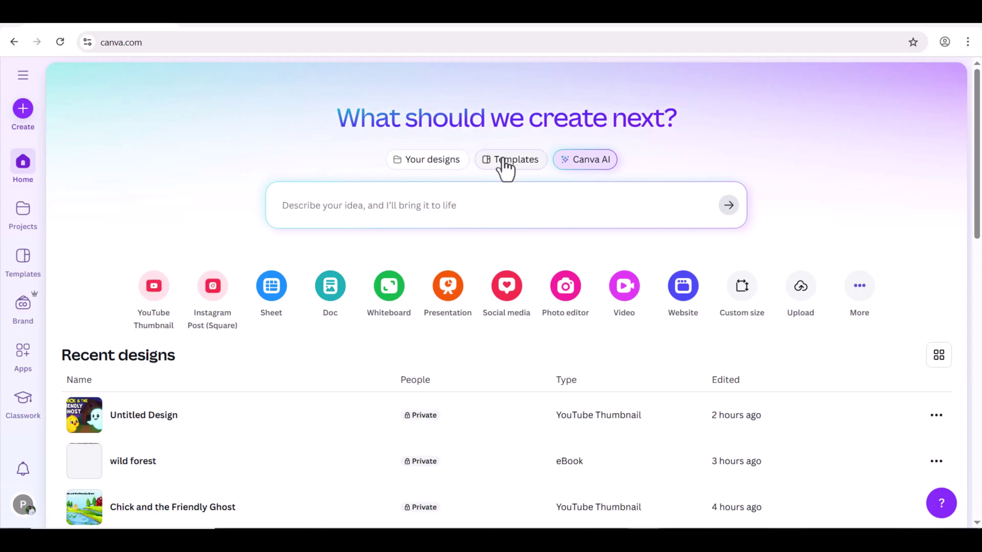
Search templates for 'A4' and create a blank A4 design
click(501, 160)
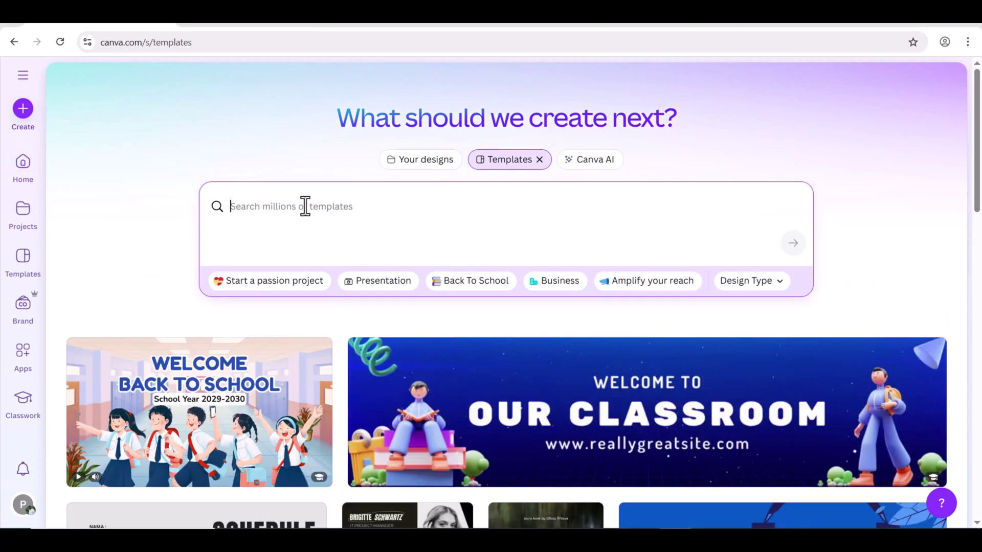
text(4A)
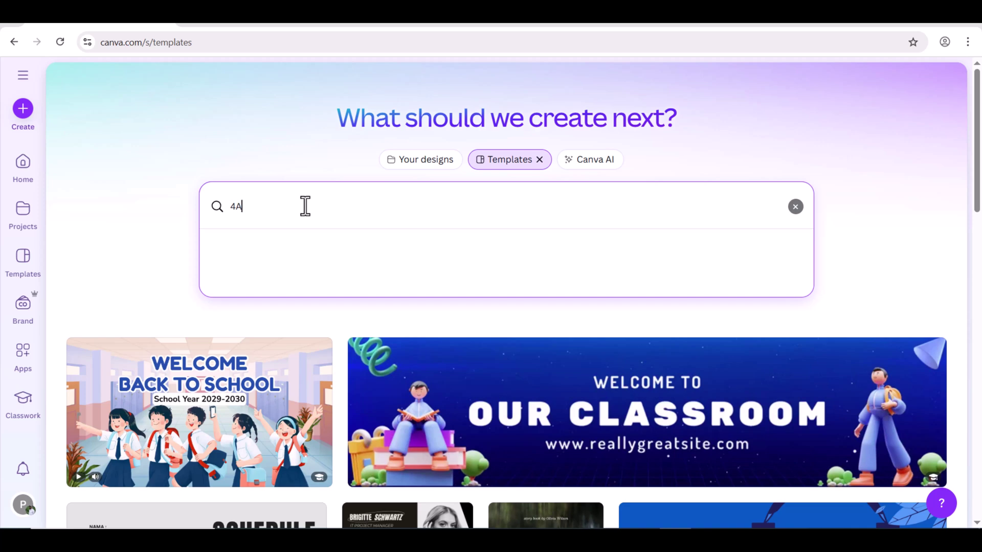
key(Return)
text(A4)
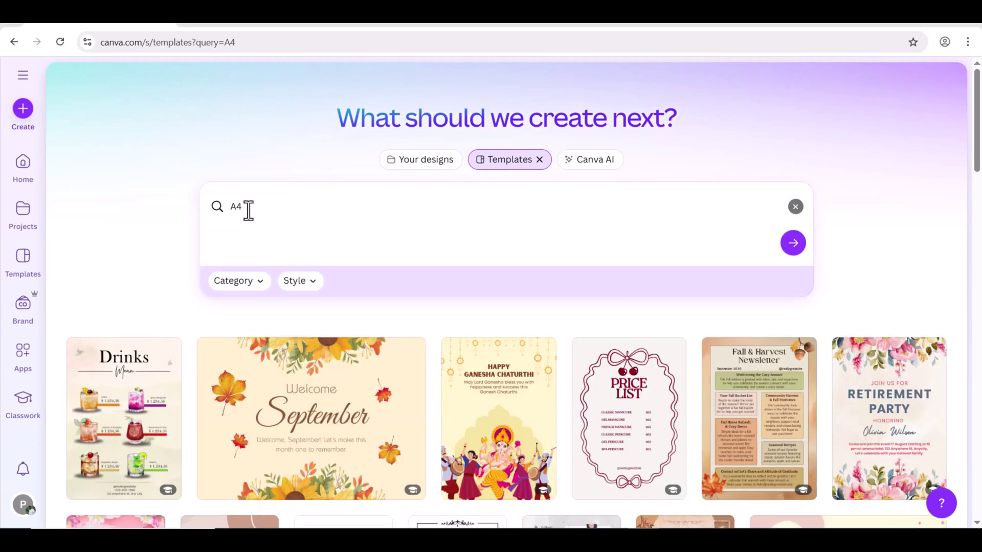
key(Return)
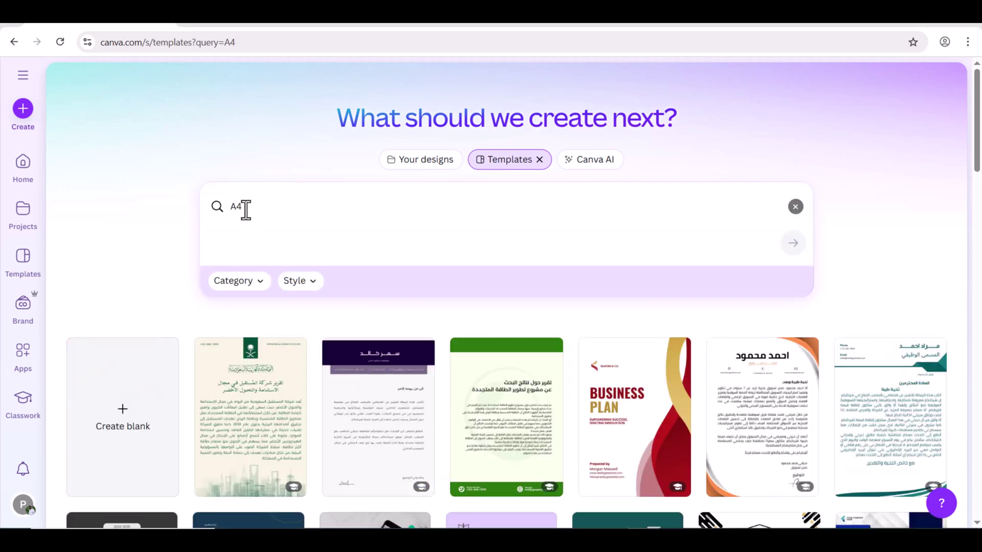
click(134, 430)
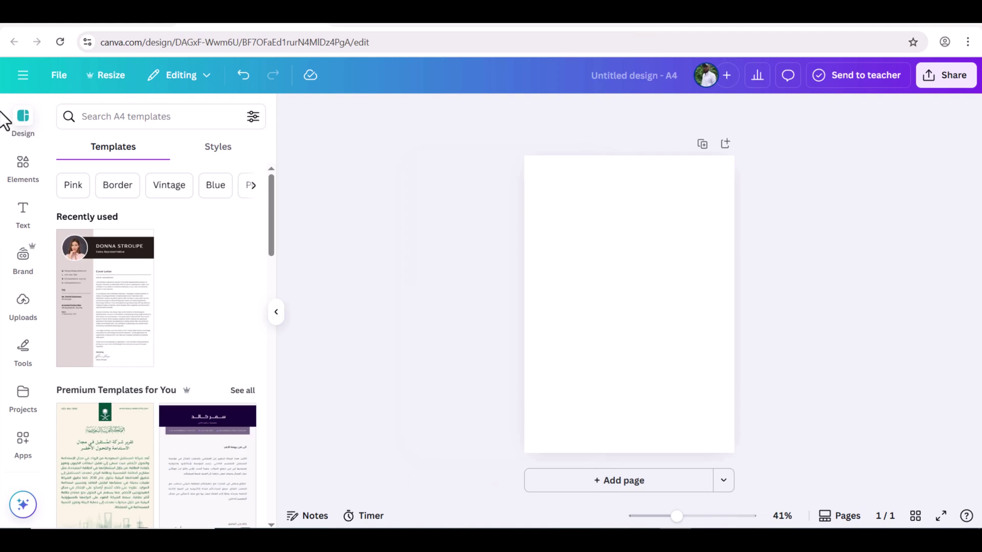
Search Elements for 'floral background' and browse the Graphics results
click(21, 163)
click(89, 116)
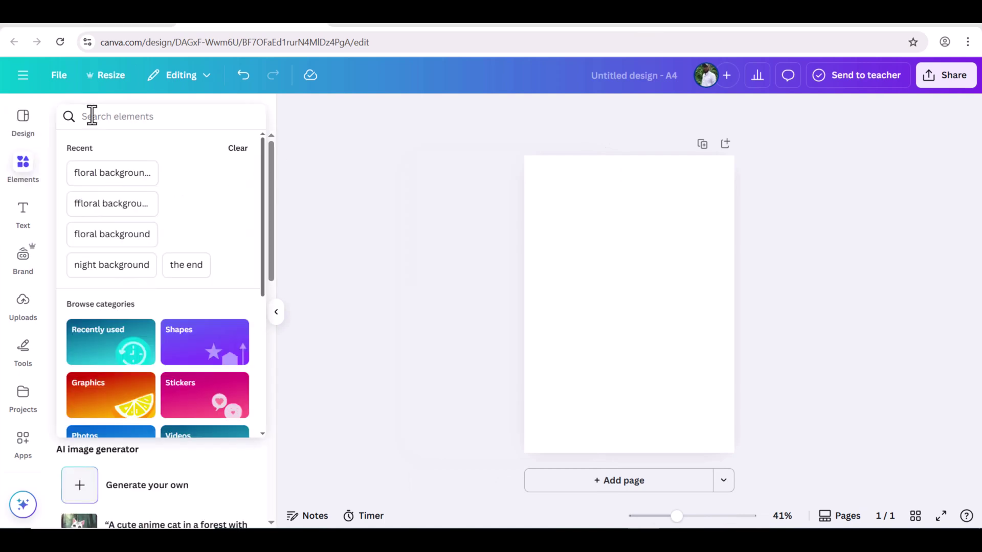
text(flo)
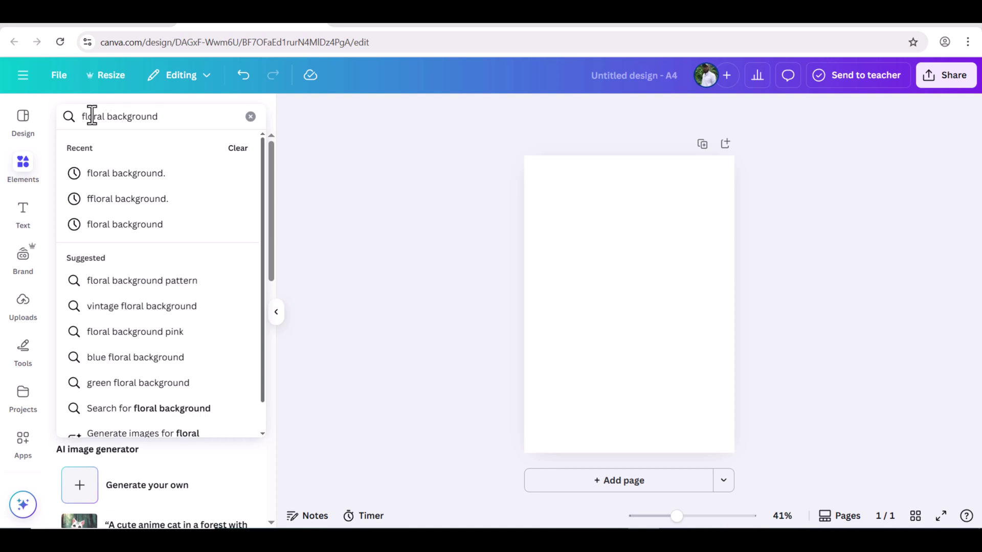
text(ral background)
key(Return)
click(111, 153)
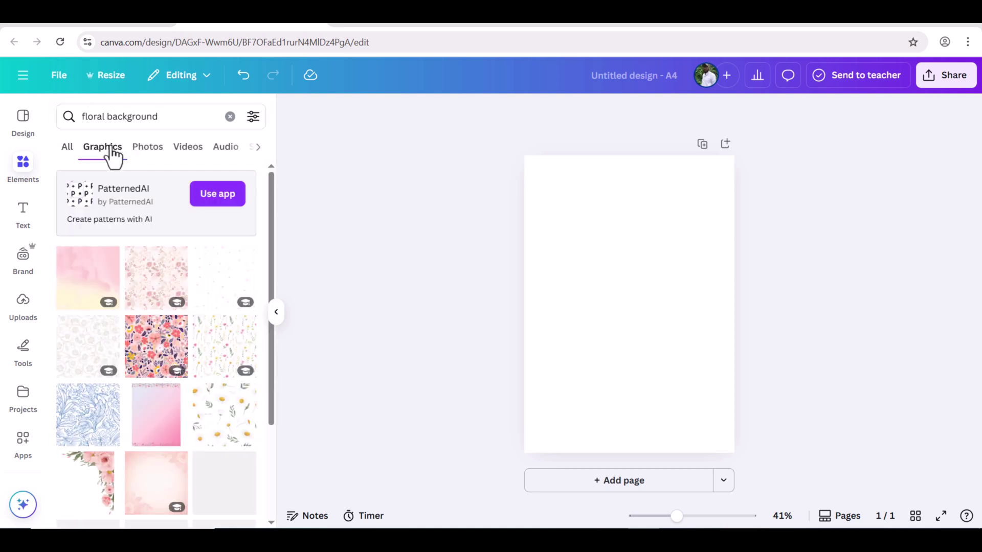
scroll(108, 326, down, 6)
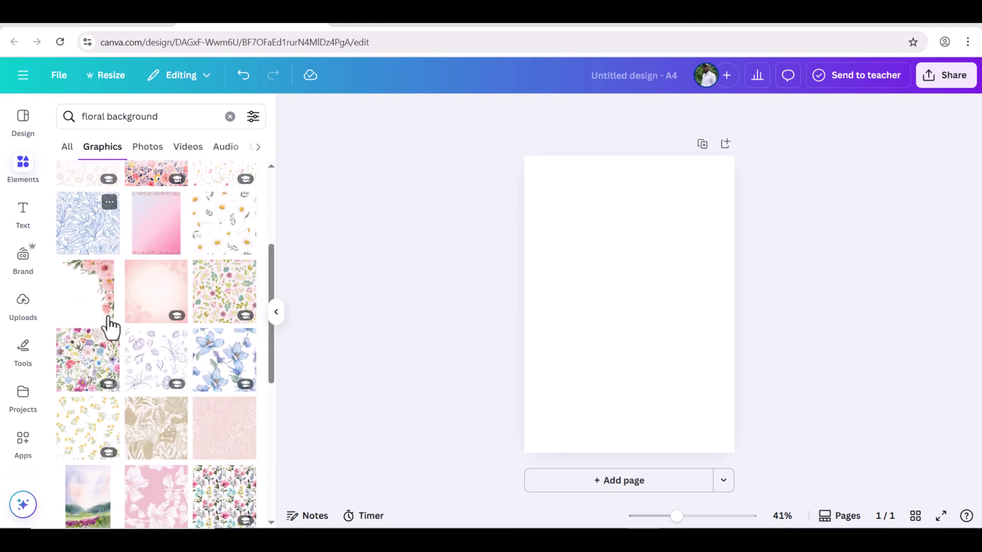
scroll(109, 328, down, 3)
scroll(110, 327, down, 8)
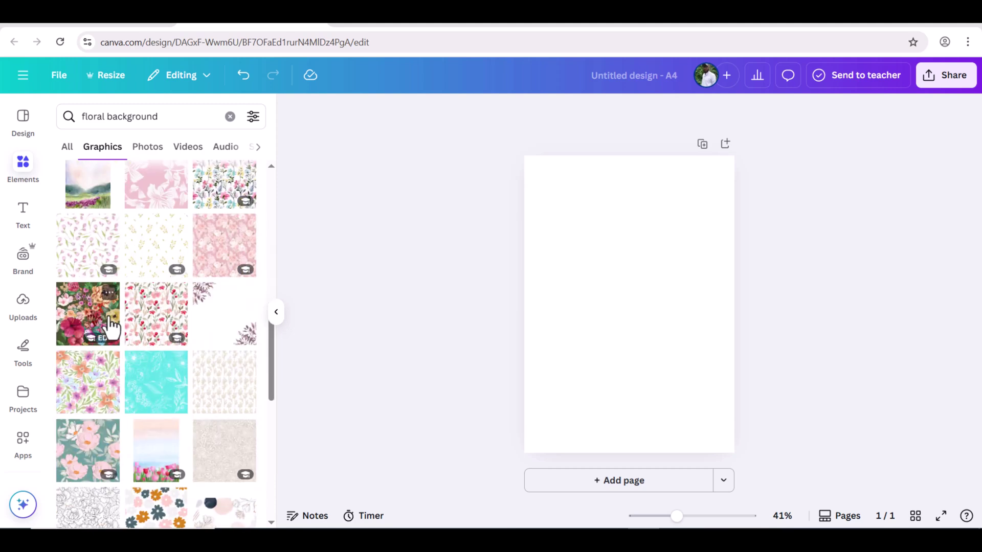
scroll(110, 328, down, 10)
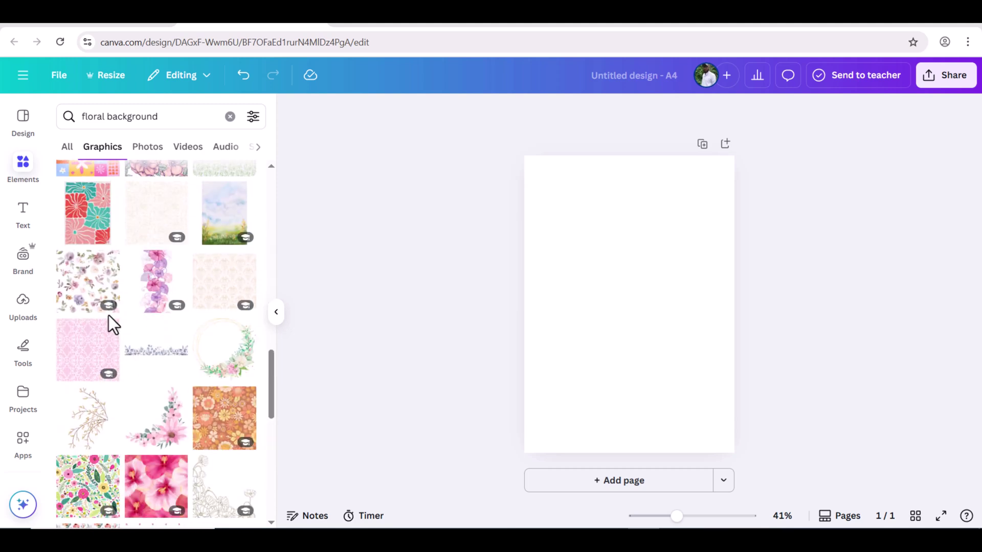
scroll(109, 324, down, 4)
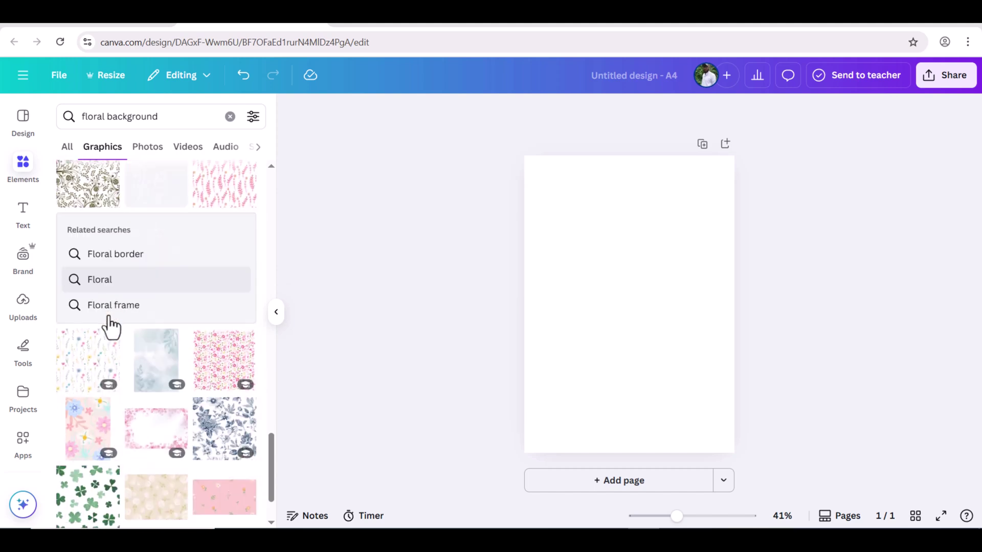
scroll(186, 301, up, 8)
scroll(185, 293, up, 5)
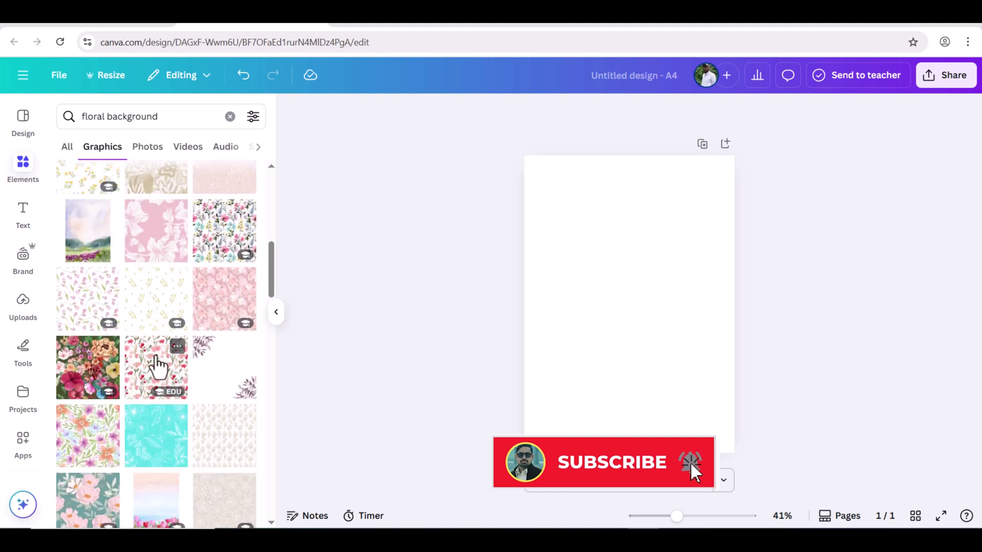
Add the pink-red floral pattern, enlarge it, and duplicate it into the first tiles
click(159, 364)
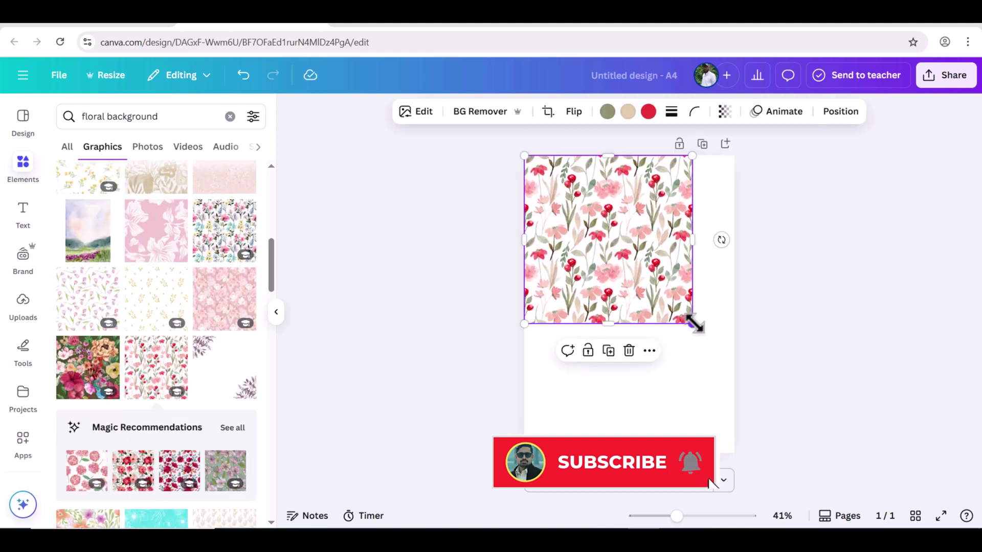
drag(693, 323, 554, 299)
right_click(583, 205)
click(608, 220)
right_click(656, 210)
click(679, 225)
right_click(555, 299)
click(583, 193)
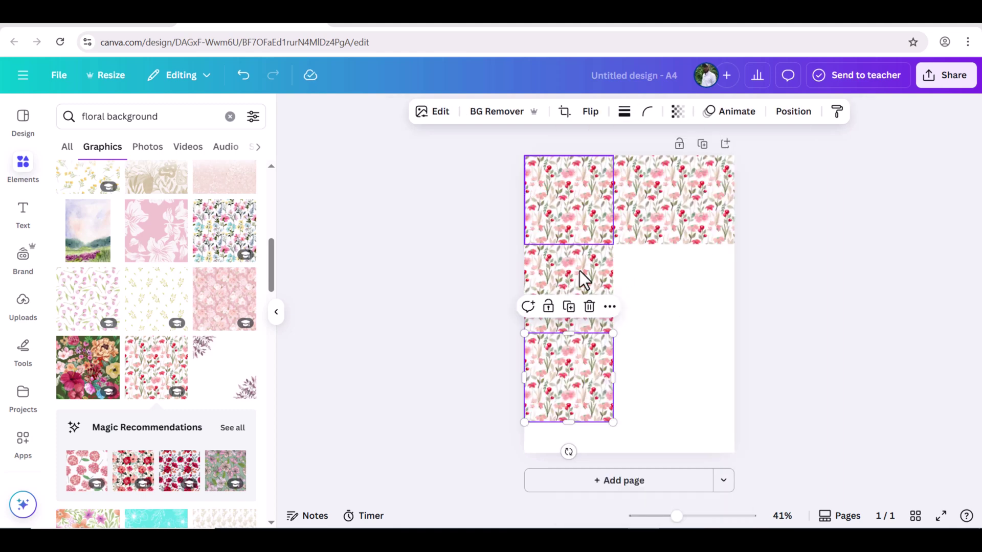
right_click(568, 286)
click(597, 194)
Duplicate more floral tiles to fill the right side, then clear the floral search
right_click(636, 226)
click(678, 207)
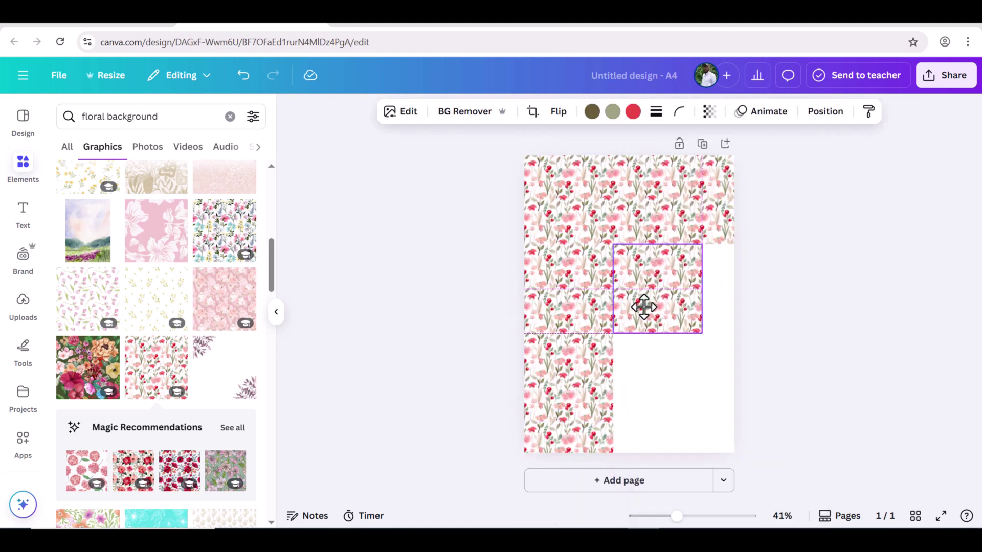
right_click(649, 279)
click(697, 193)
right_click(661, 353)
click(709, 205)
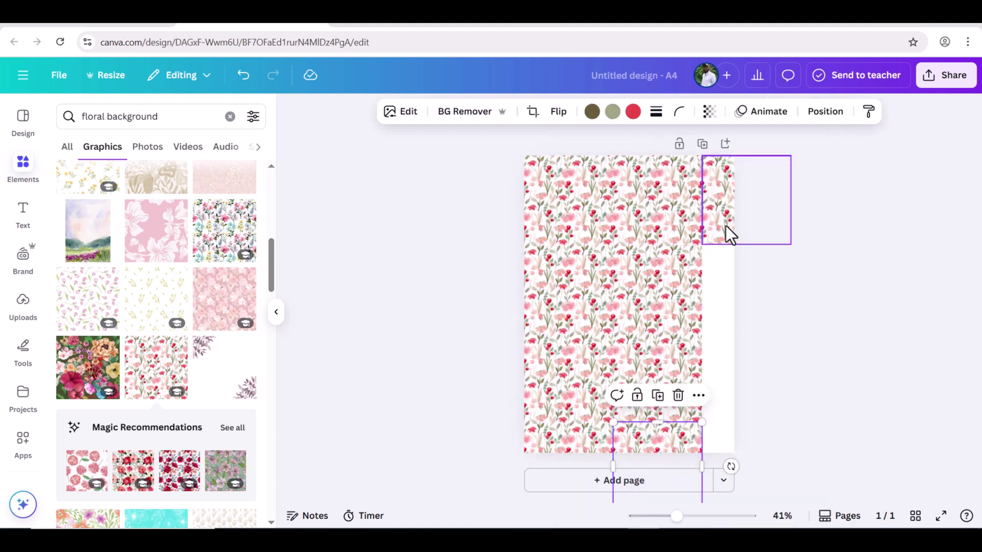
drag(741, 232, 714, 313)
right_click(715, 314)
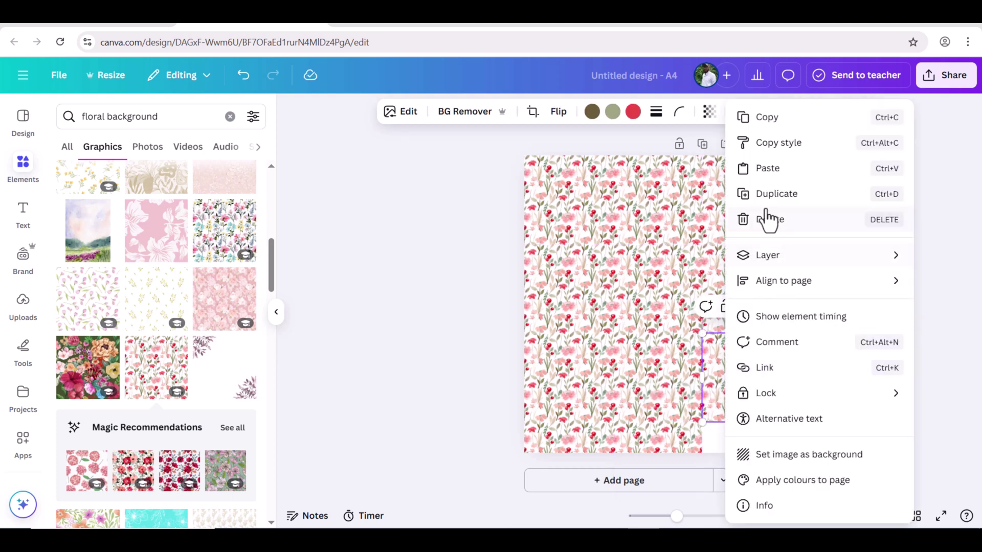
click(763, 220)
click(476, 333)
click(230, 117)
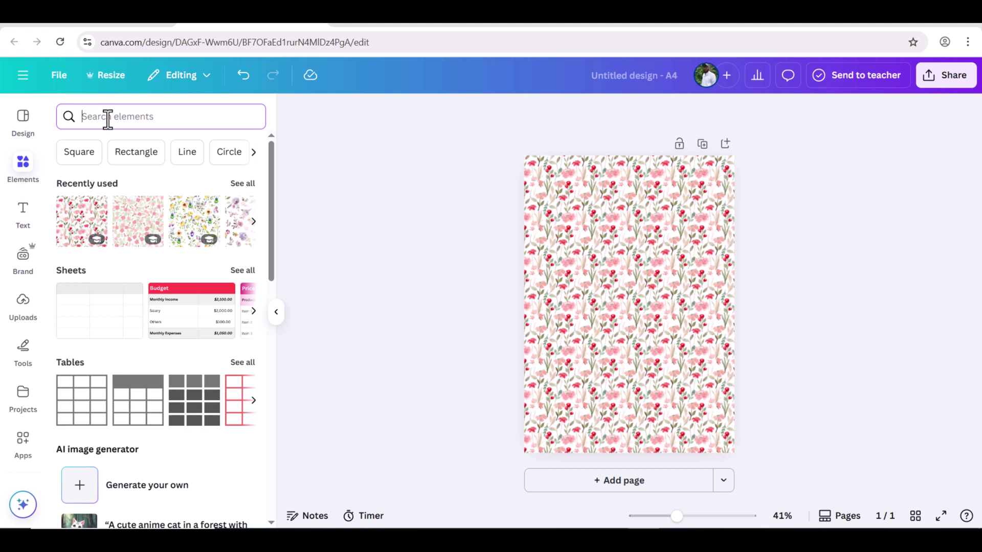
Add a square shape and resize it into a wide rectangle near the page top
text(sh)
click(109, 332)
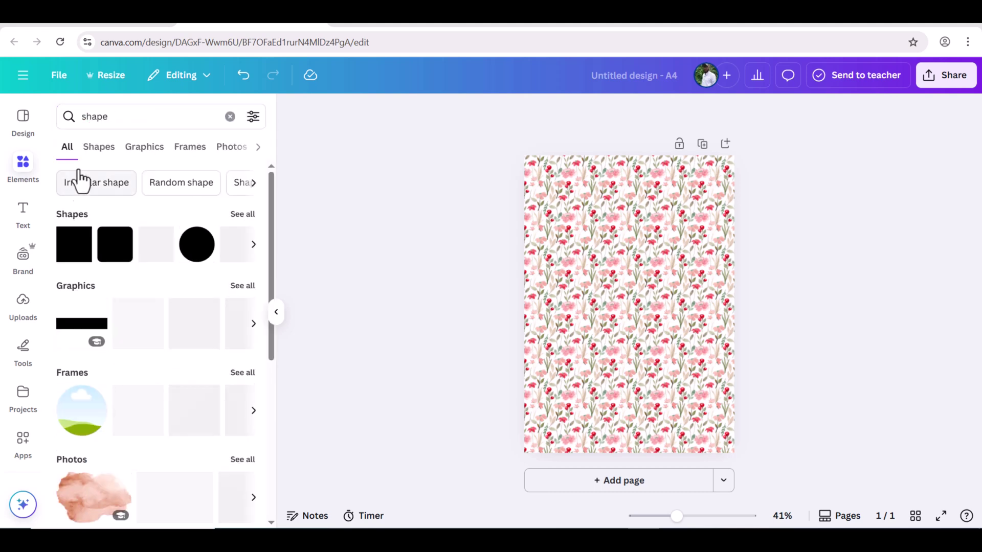
click(66, 249)
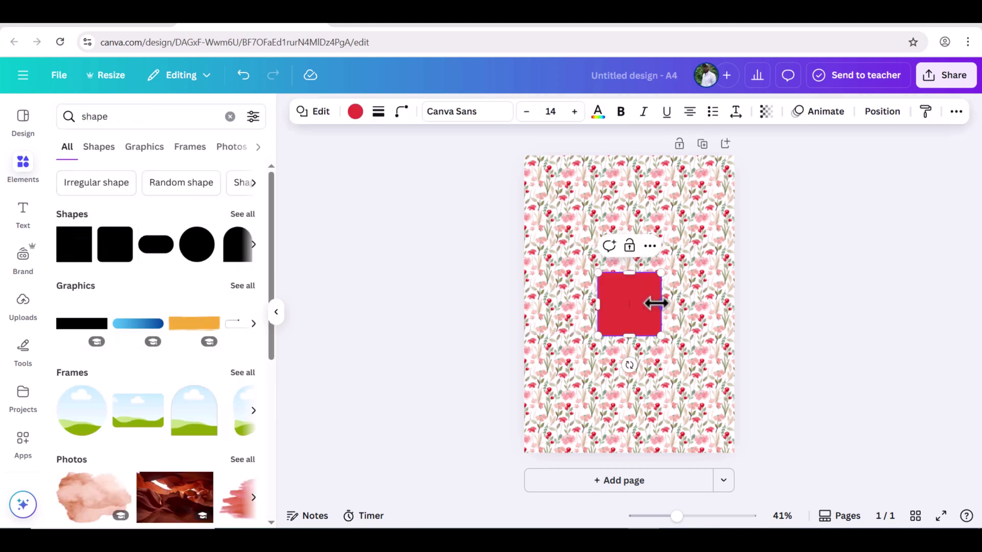
mouse_move(656, 303)
mouse_down()
mouse_move(706, 269)
mouse_move(671, 306)
mouse_up()
drag(635, 365, 645, 263)
drag(582, 200, 573, 200)
Give the rectangle a solid weight-9 border, white fill and red #E71F1E border colour
click(378, 111)
click(310, 204)
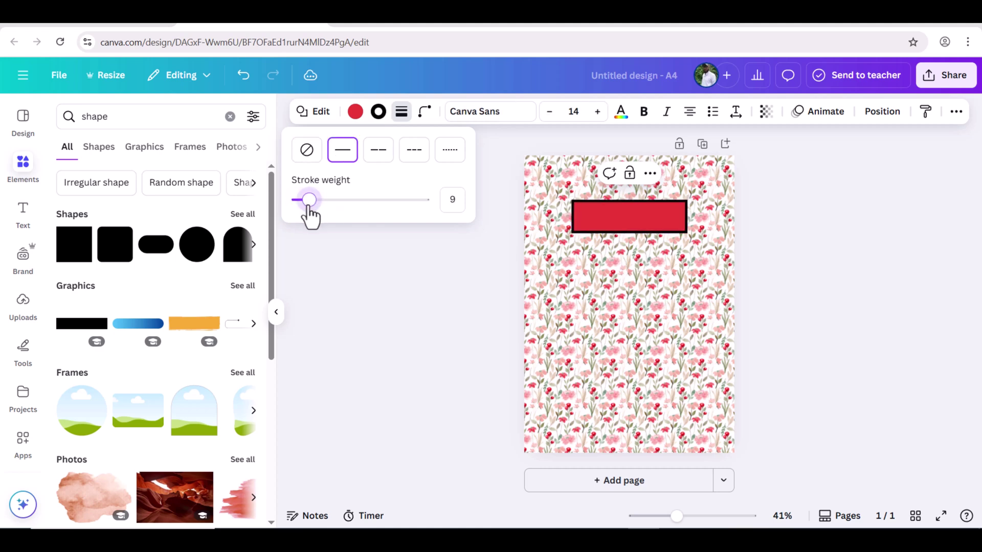
click(602, 218)
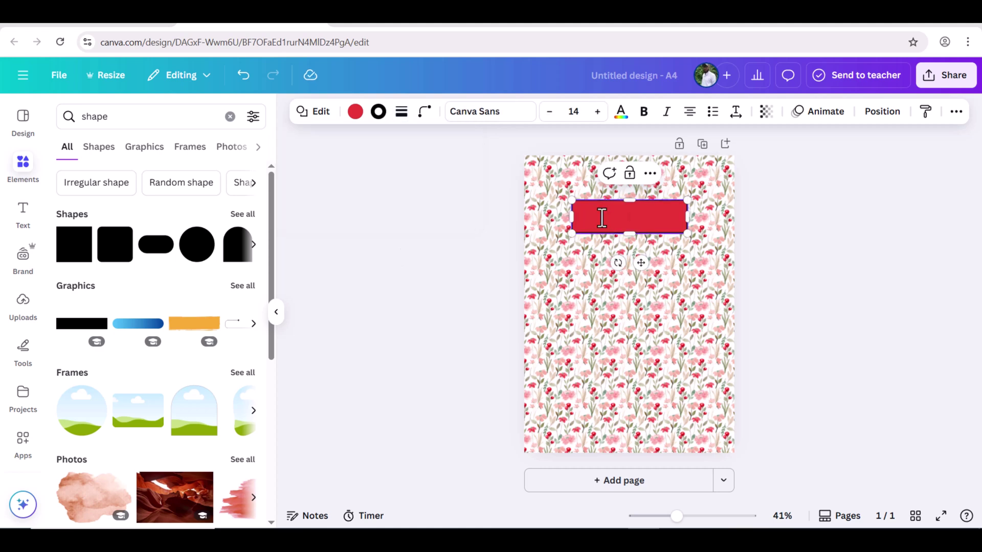
click(355, 114)
click(243, 395)
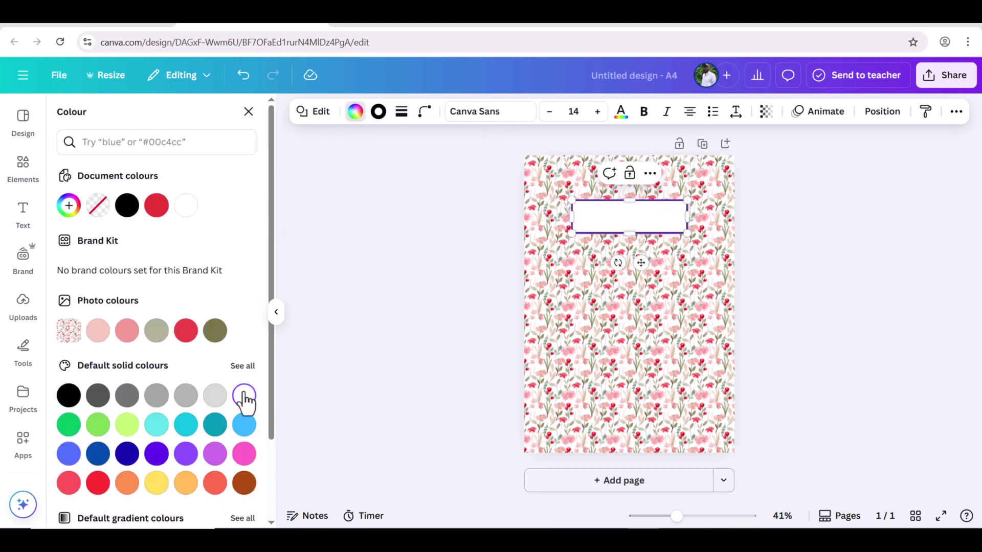
key(Escape)
click(440, 248)
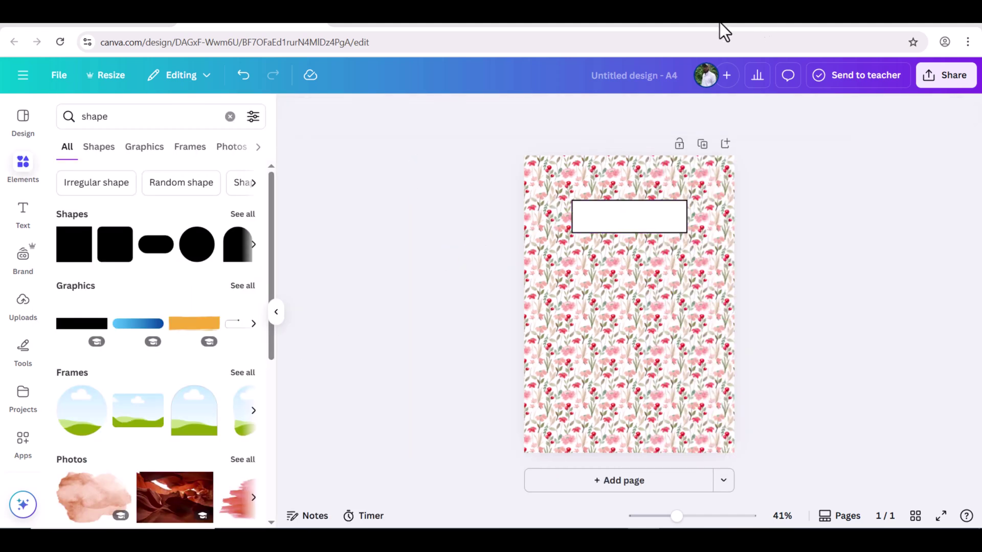
click(625, 215)
click(378, 112)
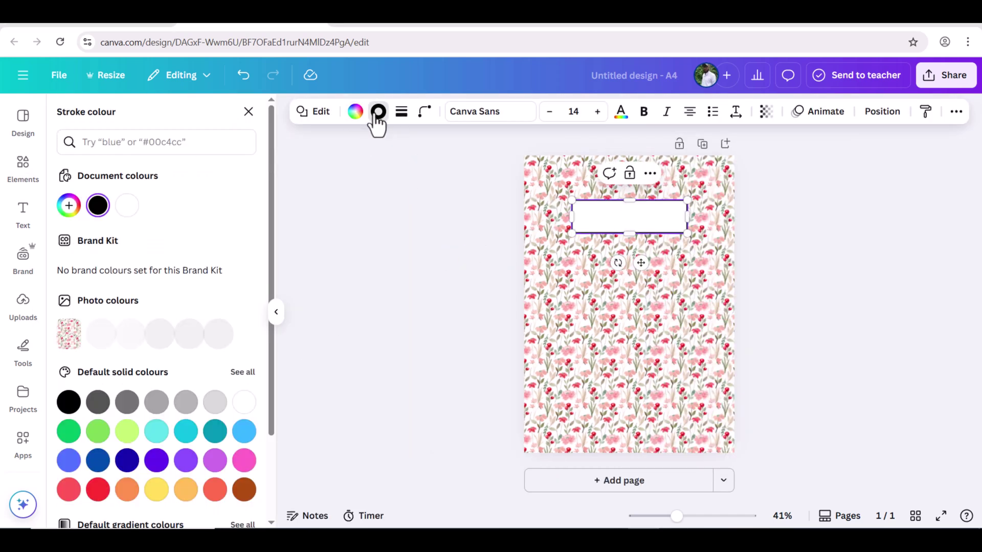
click(69, 205)
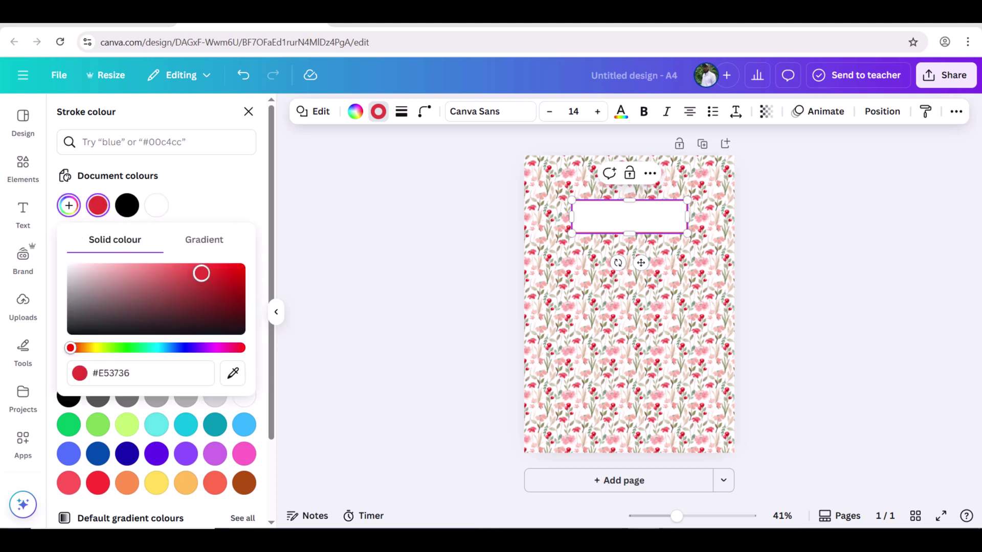
click(388, 244)
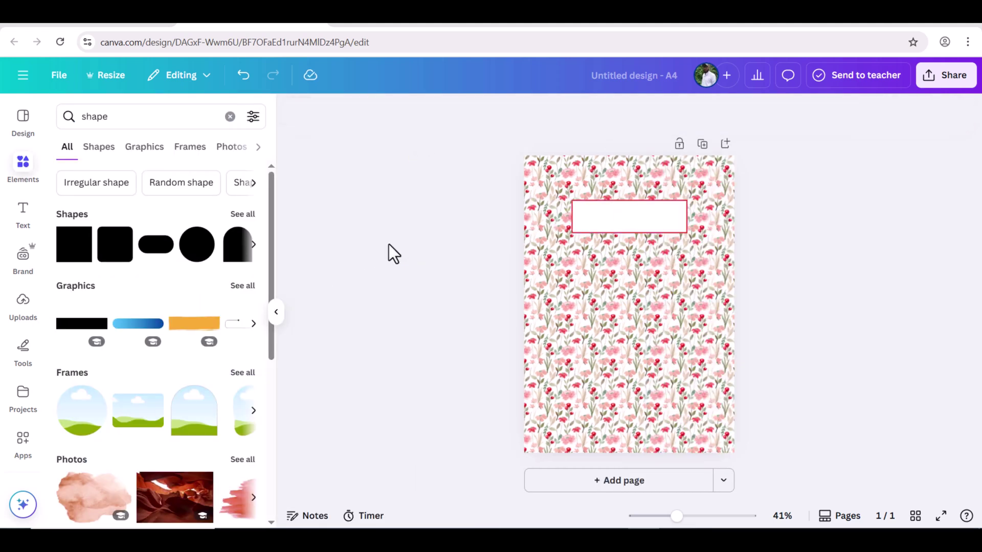
Add a NOTEBOOK heading, narrow its box and try the Open Sauce font
click(23, 214)
click(121, 261)
key(BackSpace)
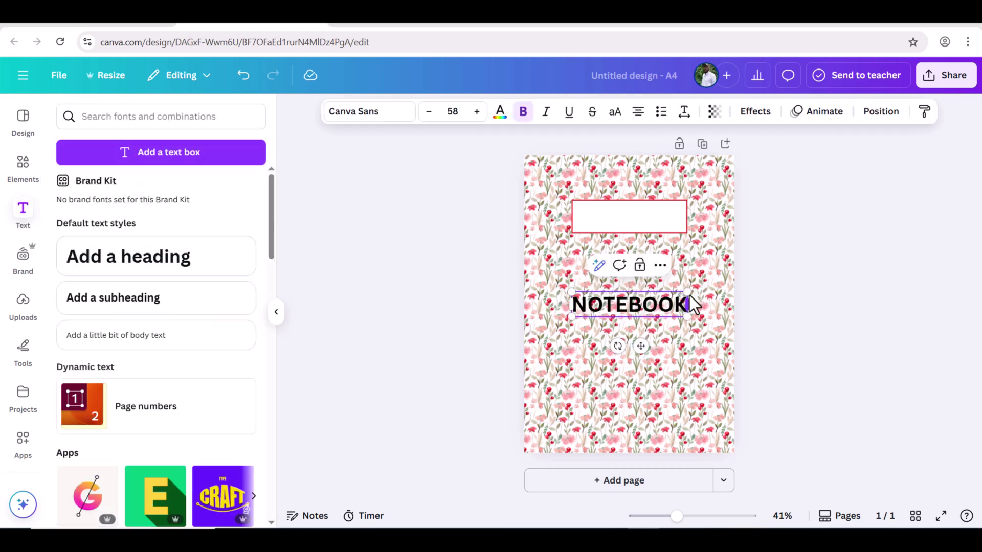
drag(694, 305, 674, 306)
click(368, 111)
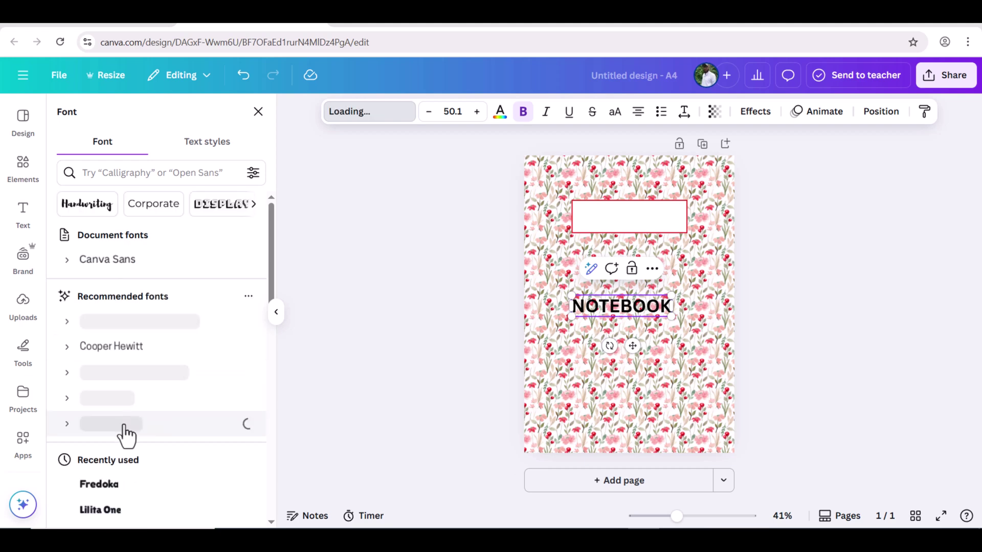
click(124, 424)
Move and shrink NOTEBOOK into the red-outlined rectangle and switch it to Canva Sans
scroll(146, 375, down, 4)
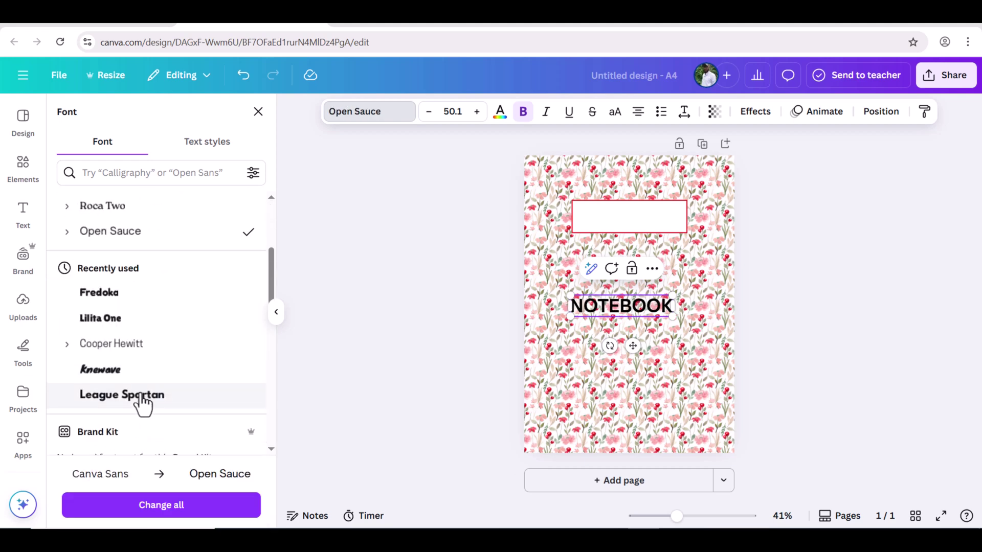
drag(636, 354, 643, 262)
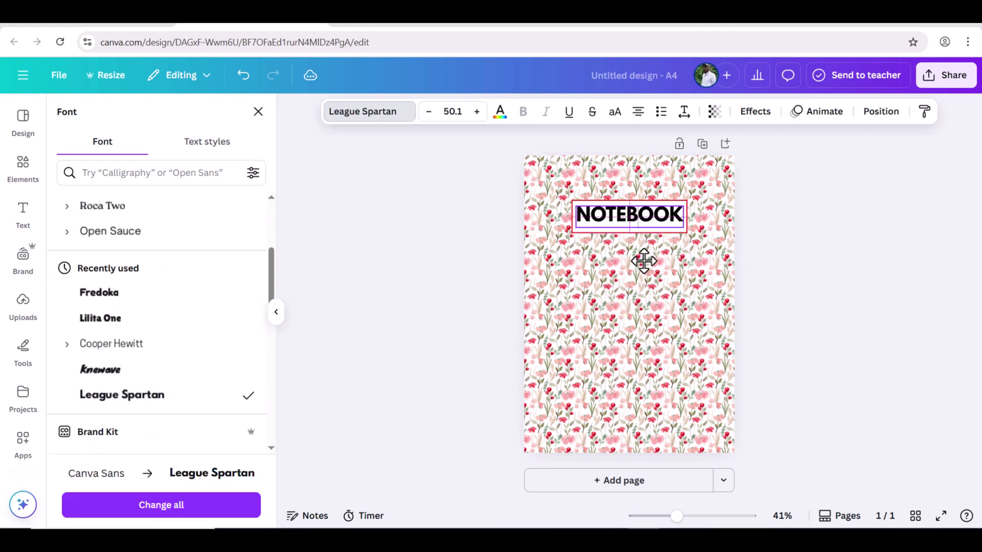
drag(684, 227, 678, 226)
scroll(132, 340, down, 8)
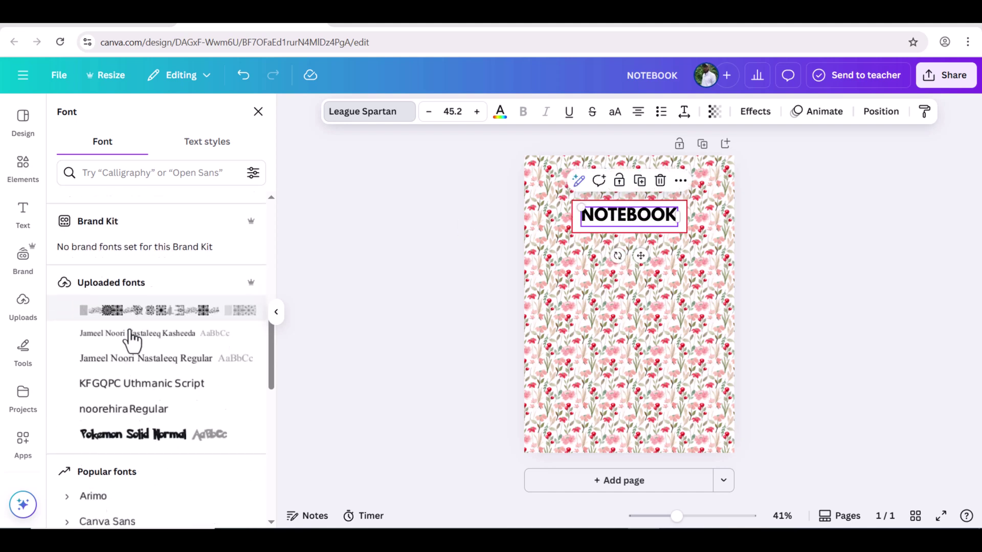
click(125, 350)
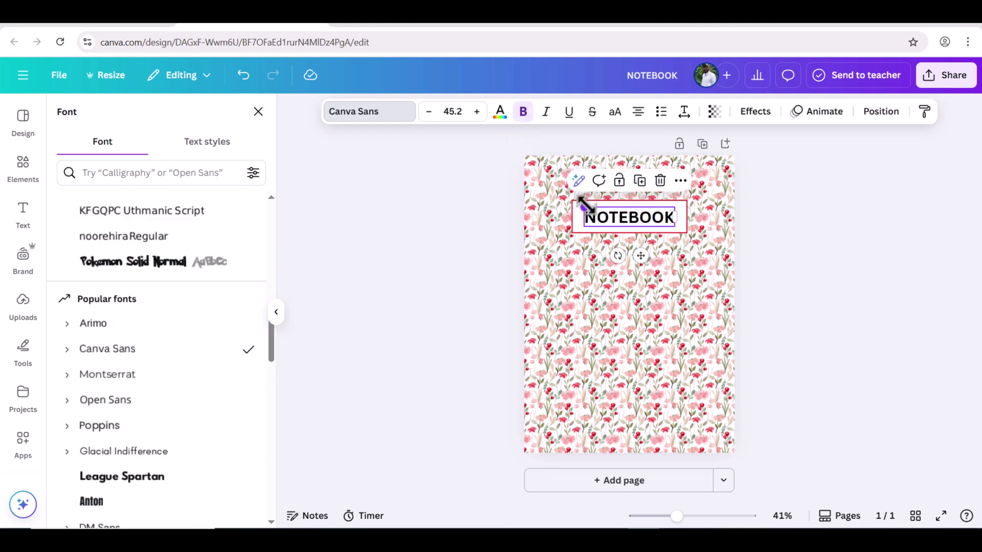
click(259, 112)
Search Elements for motivational quotes, showing only Graphics results
click(21, 181)
click(92, 116)
key(BackSpace)
key(BackSpace)
key(BackSpace)
key(BackSpace)
key(BackSpace)
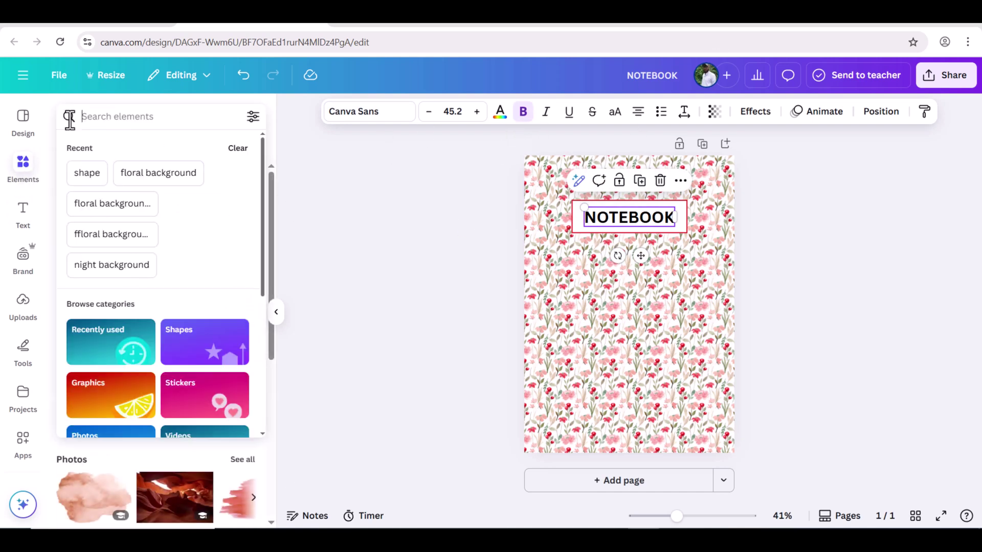
text(MOTIVAT)
click(97, 219)
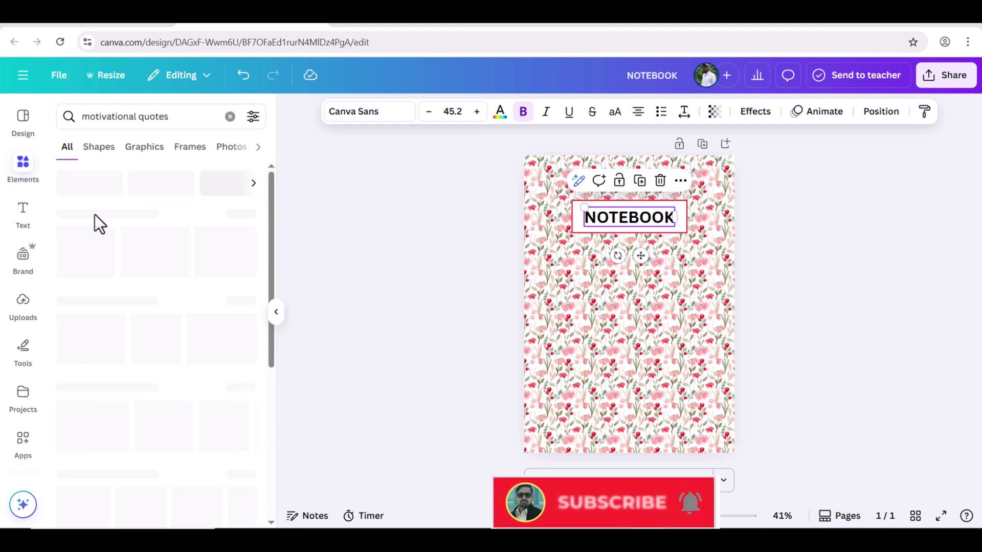
click(104, 148)
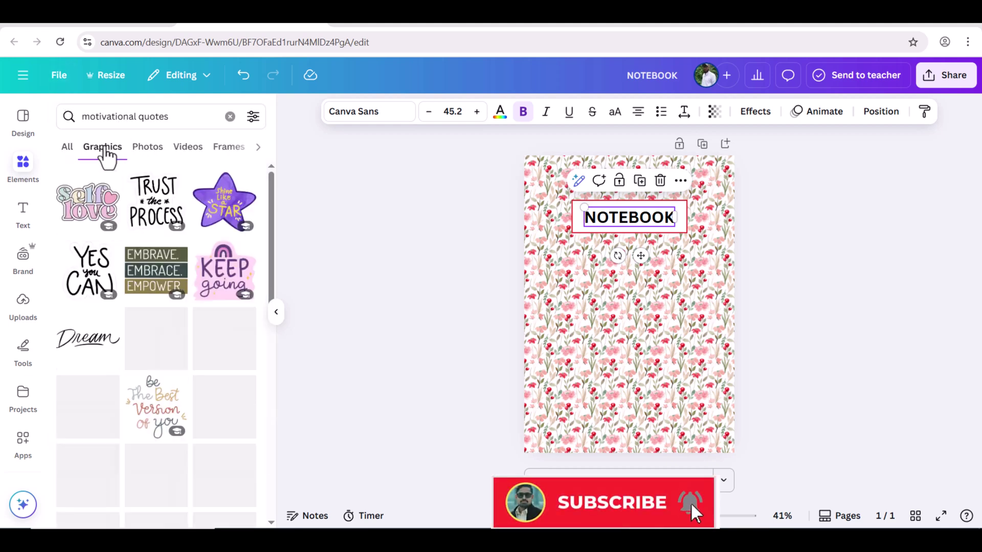
Add the Chase Your Dream graphic and size it centred below the title
scroll(110, 220, down, 2)
scroll(110, 221, down, 3)
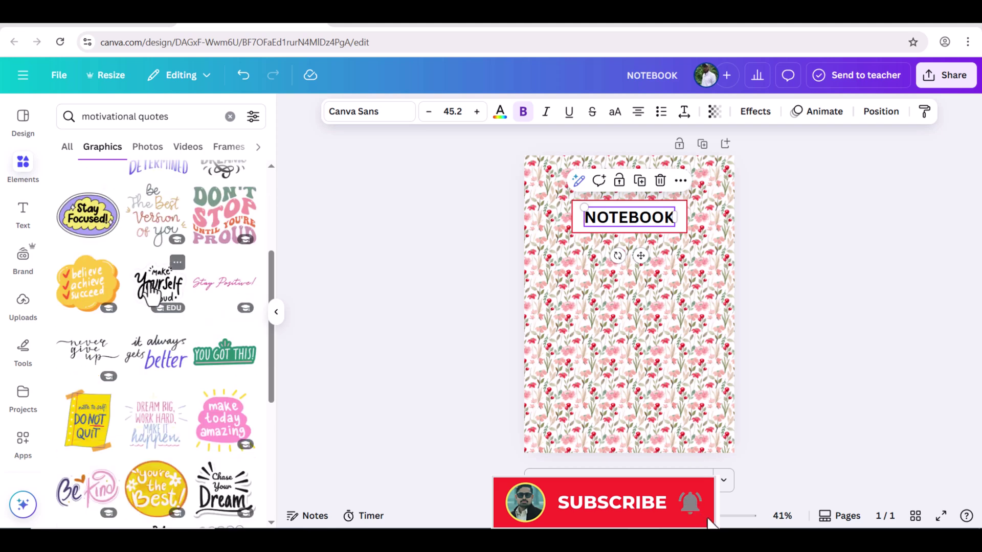
scroll(151, 294, down, 3)
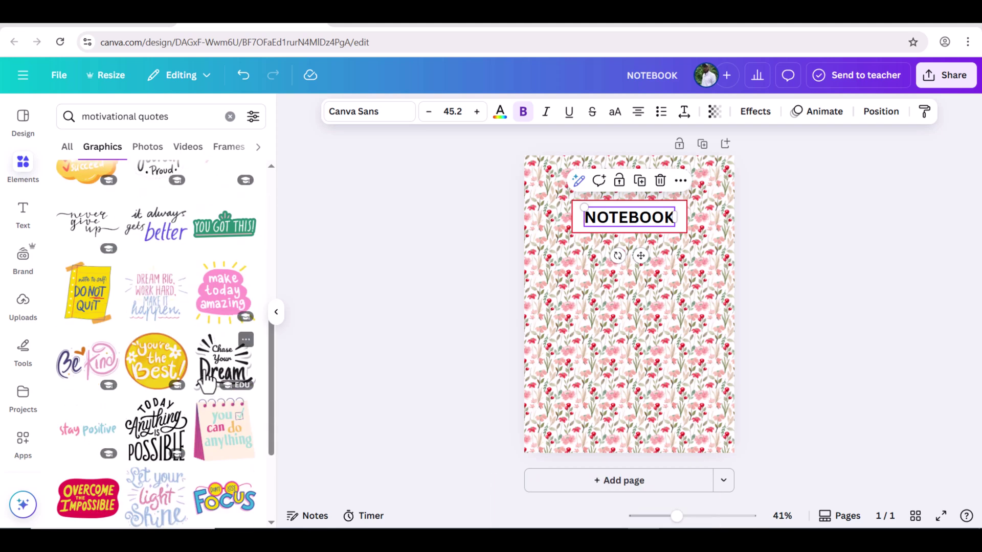
scroll(207, 381, up, 2)
click(215, 434)
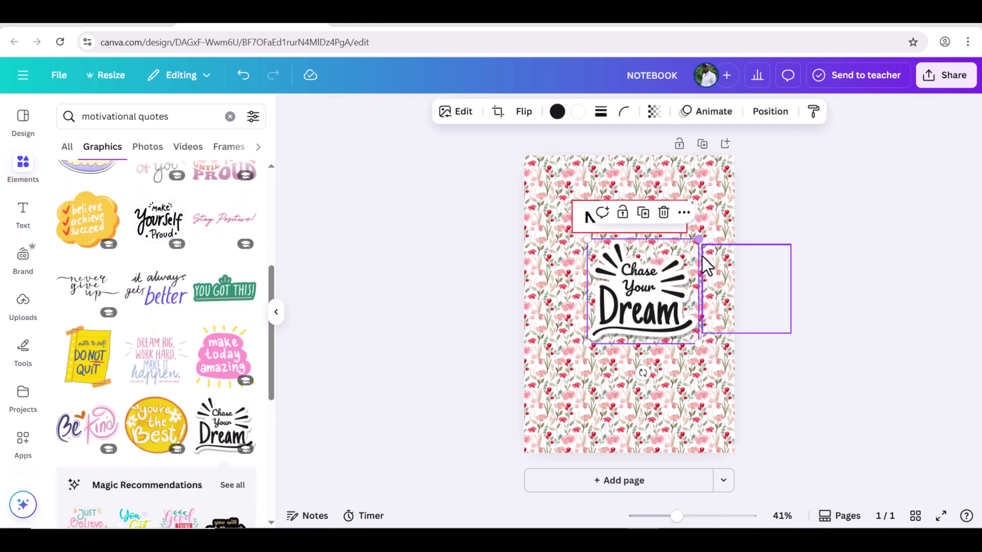
drag(588, 351, 604, 337)
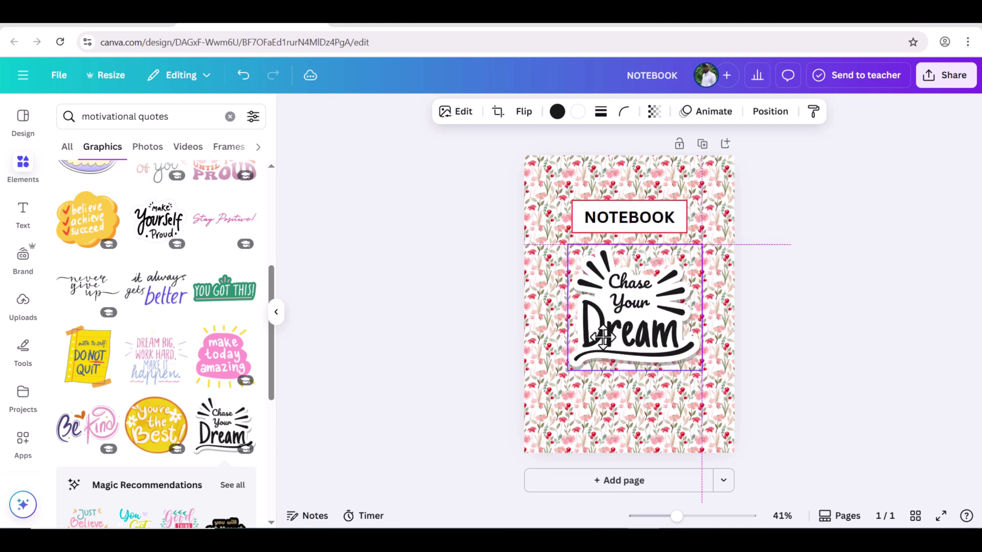
drag(703, 244, 696, 250)
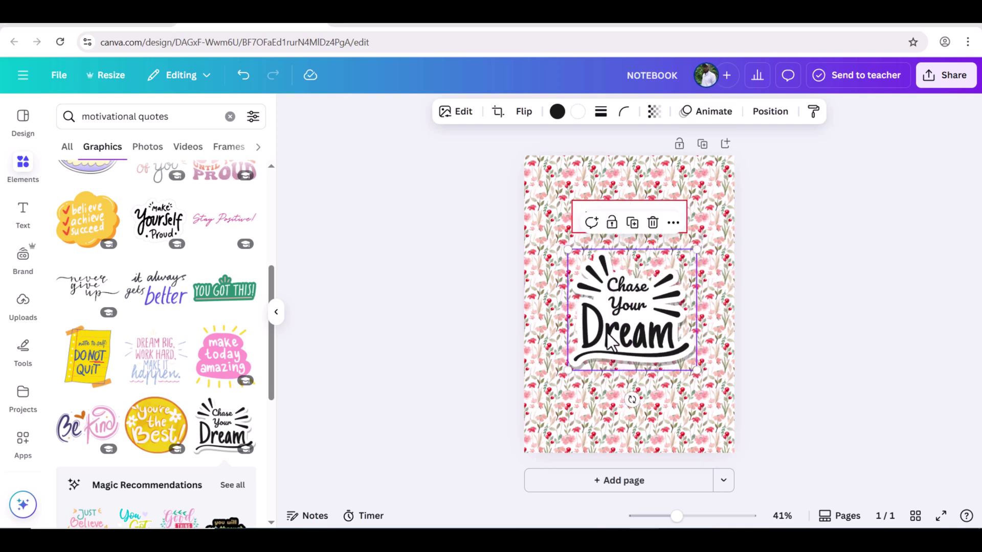
Remove the sticker's border, recolour it vivid red #e71f1e, and enlarge it below the title
click(557, 114)
click(601, 117)
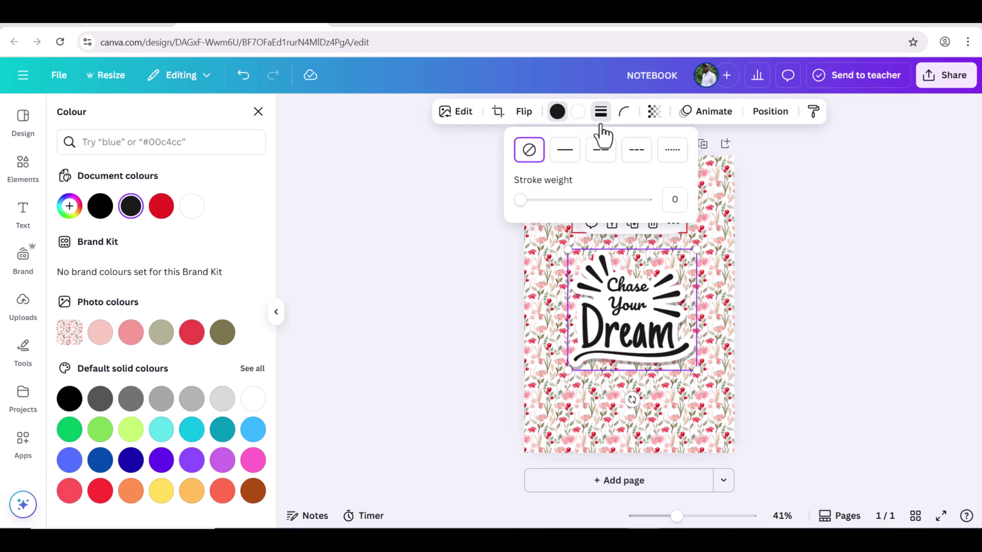
click(636, 151)
drag(576, 201, 500, 210)
click(557, 115)
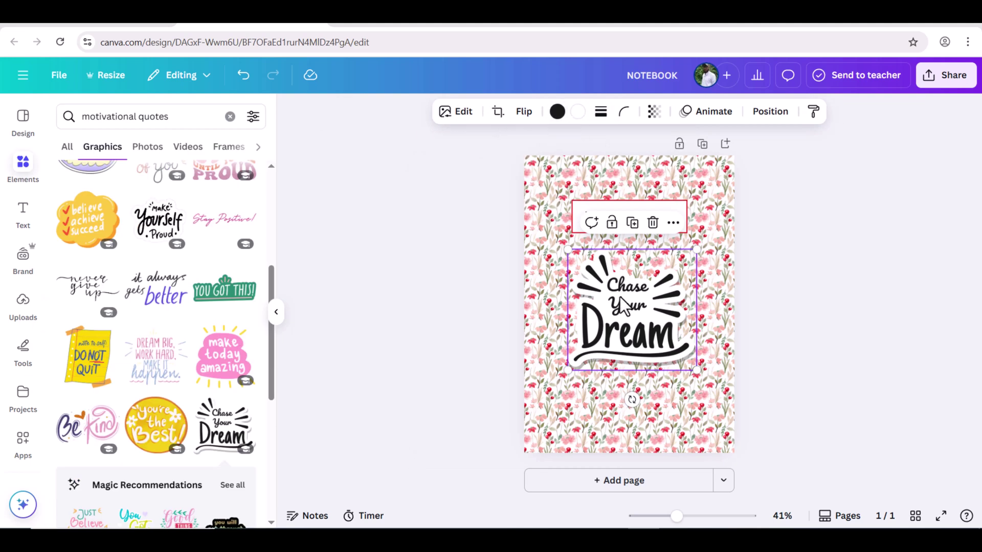
click(559, 116)
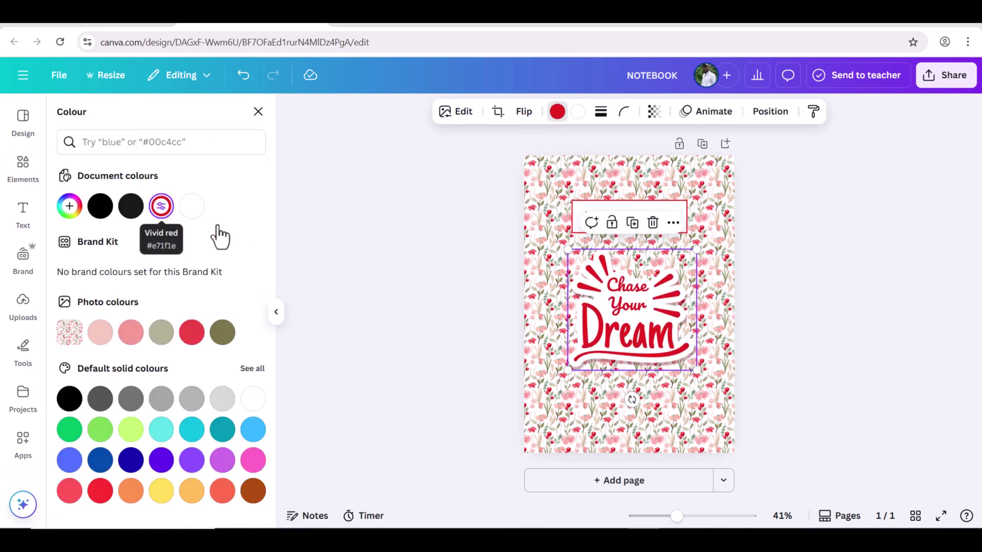
drag(694, 250, 694, 251)
drag(636, 334, 637, 342)
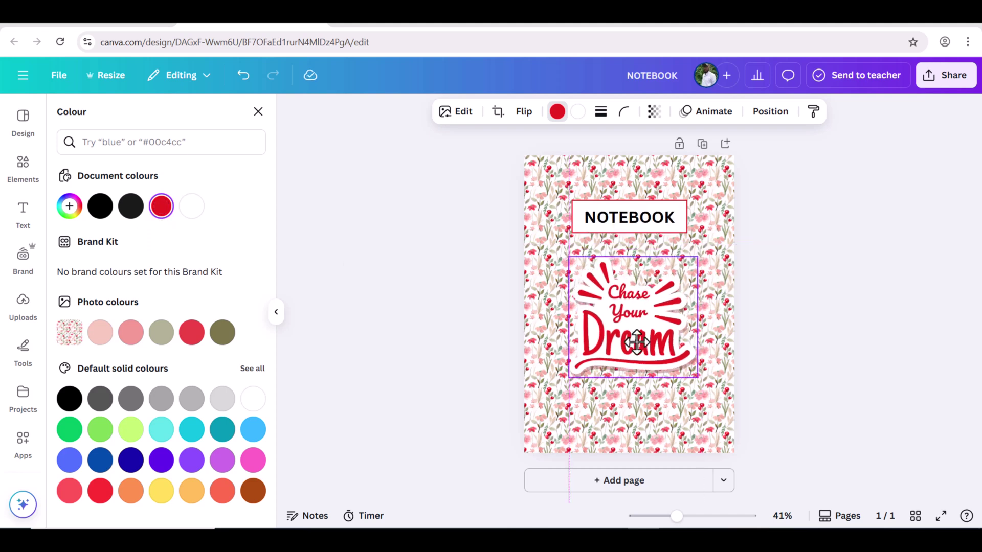
double_click(637, 349)
click(445, 281)
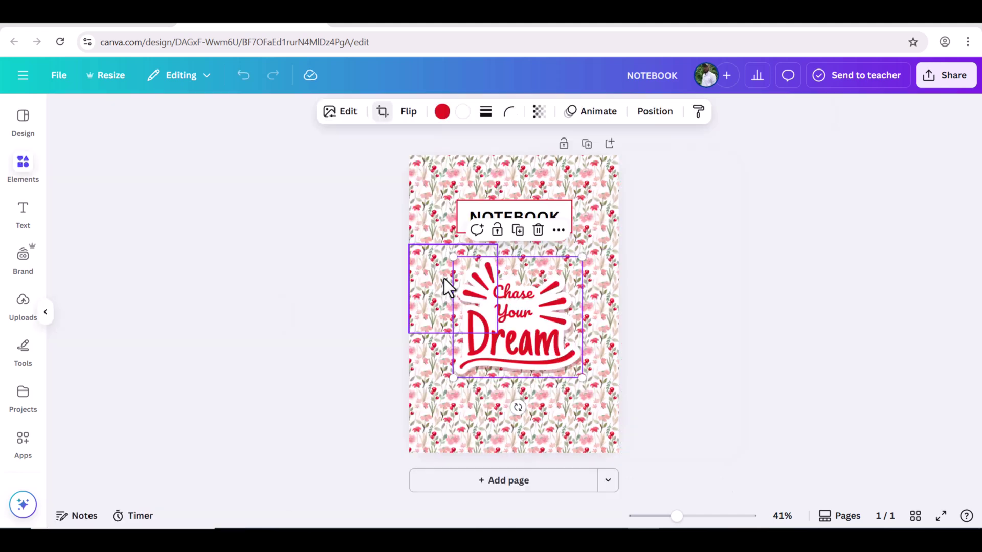
Add a second blank page and place a plain straight line from a 'LINE' search
click(647, 152)
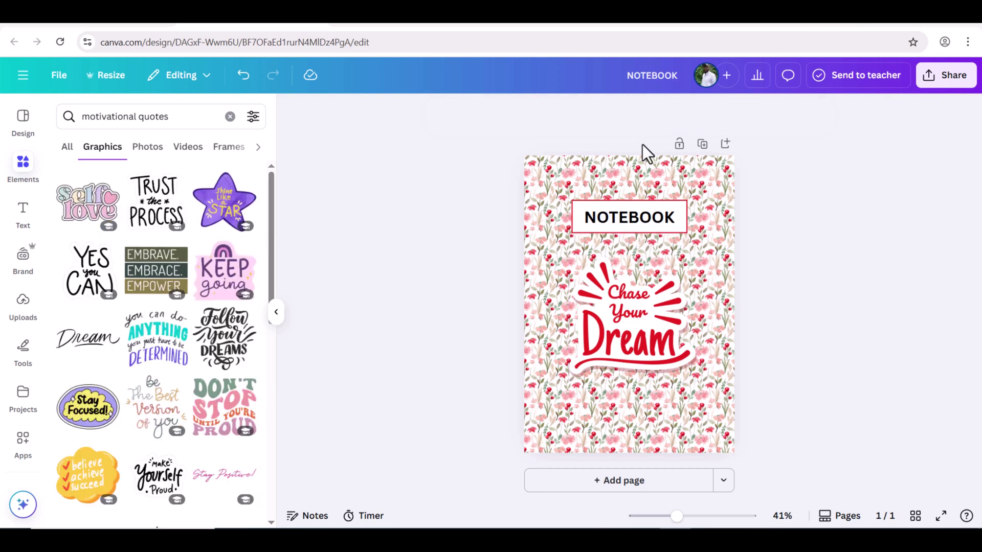
click(592, 482)
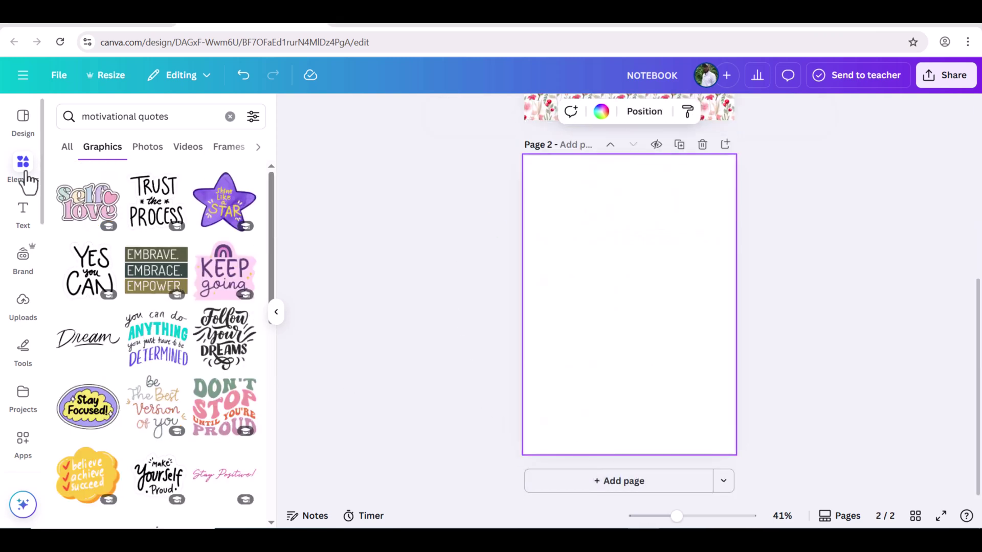
click(230, 117)
click(151, 125)
text(LINE)
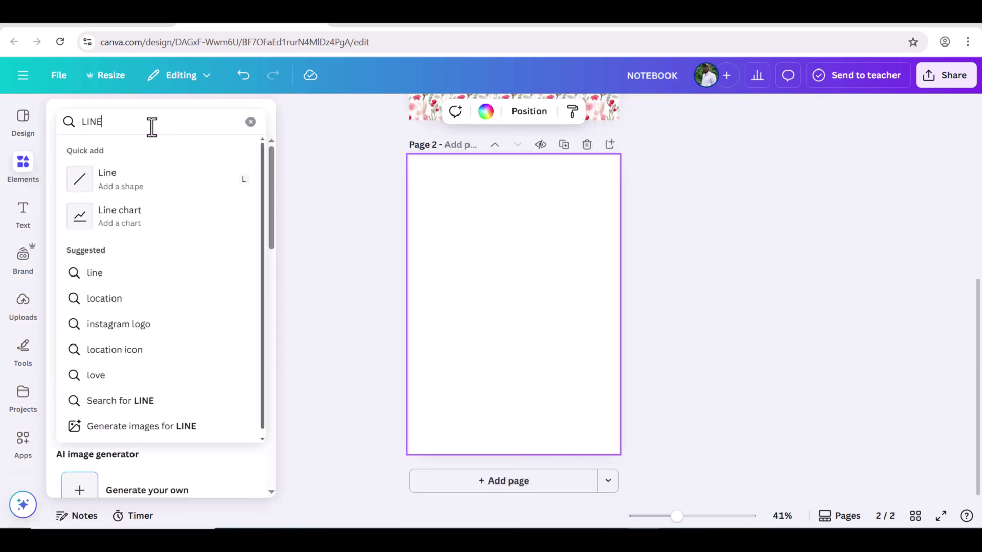
key(Return)
click(85, 330)
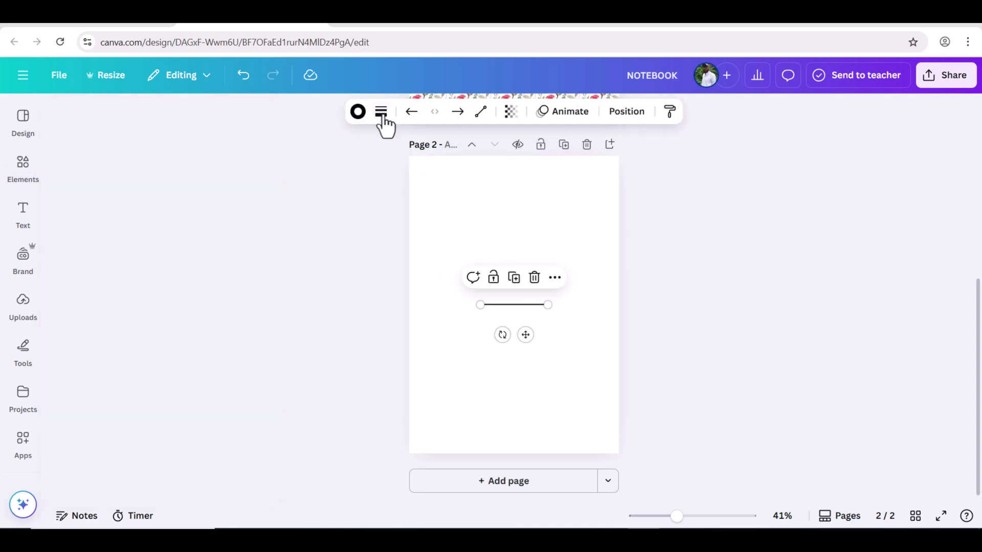
Stretch the line's ends to the page margins and position it near the top of page 2
click(381, 111)
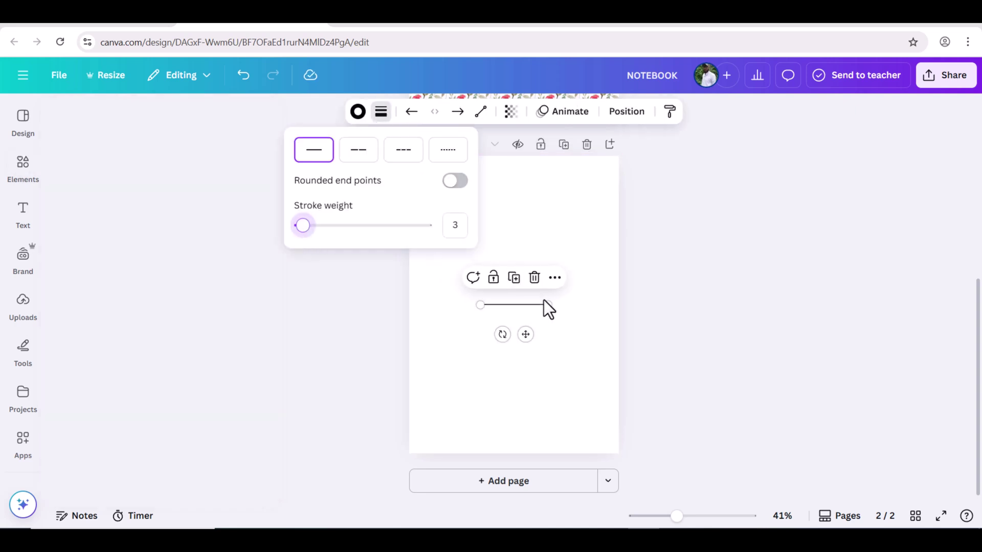
drag(545, 304, 574, 302)
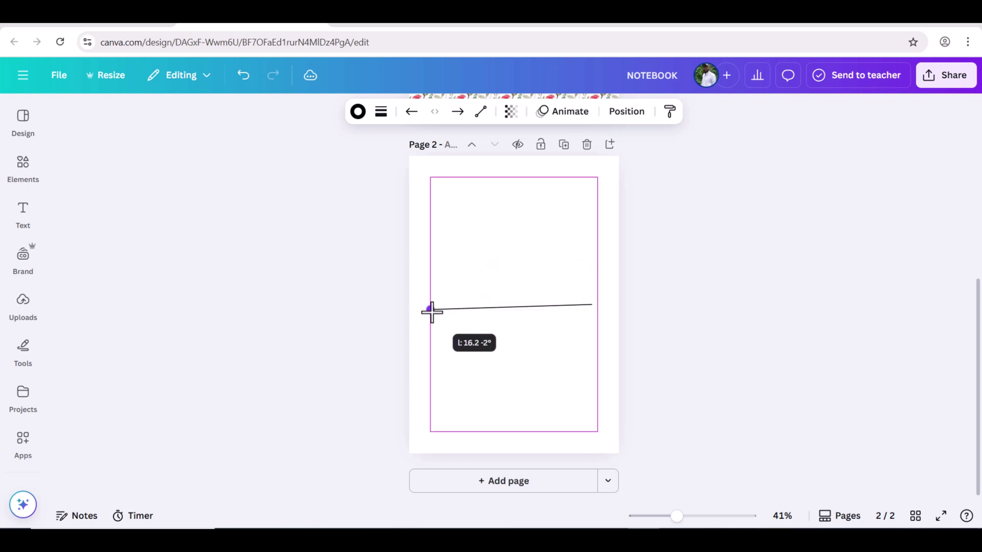
drag(431, 312, 429, 305)
drag(592, 306, 600, 307)
drag(532, 305, 530, 282)
drag(531, 214, 524, 227)
right_click(510, 189)
Duplicate the line about a dozen times so evenly spaced copies run down page 2
click(543, 280)
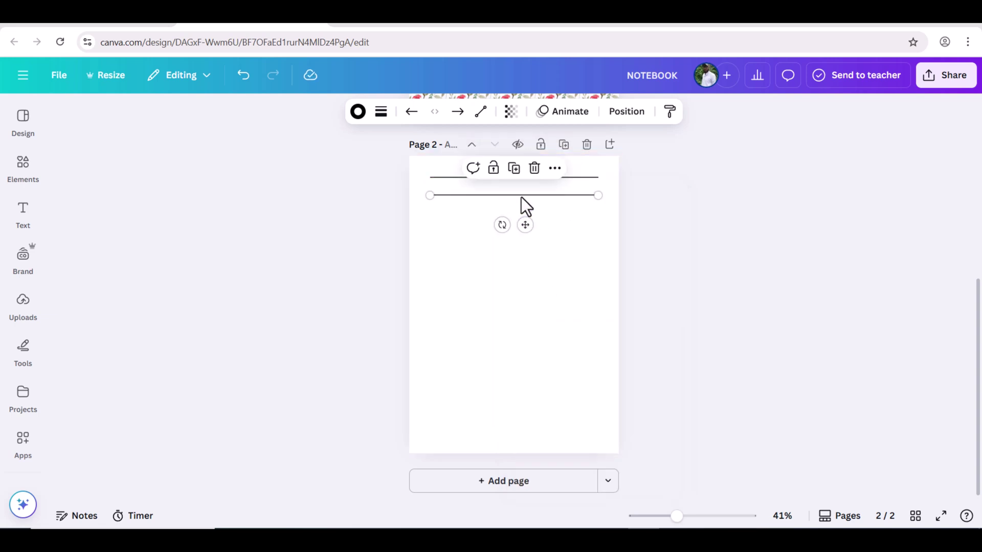
right_click(521, 198)
click(559, 300)
right_click(503, 211)
click(545, 306)
right_click(502, 229)
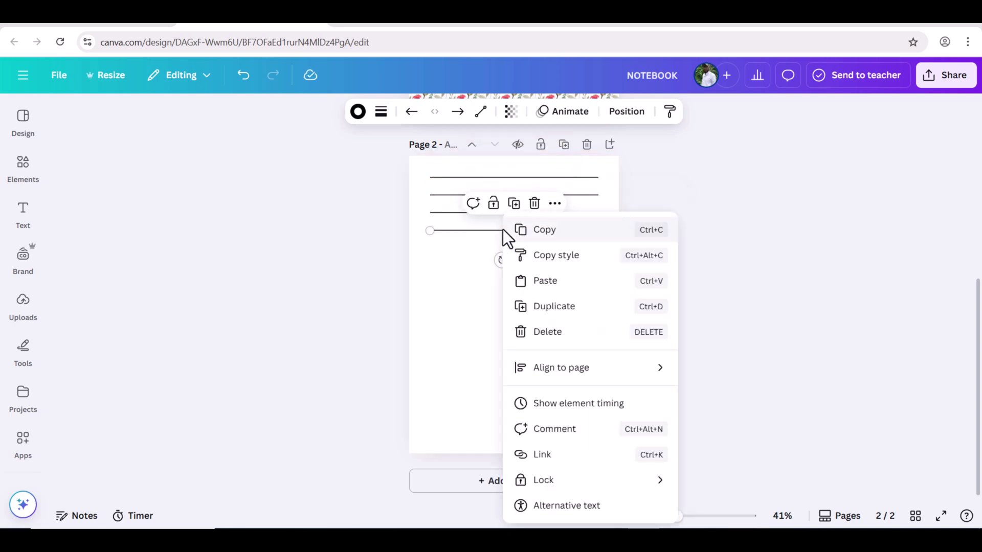
click(509, 304)
right_click(482, 250)
click(523, 321)
right_click(480, 266)
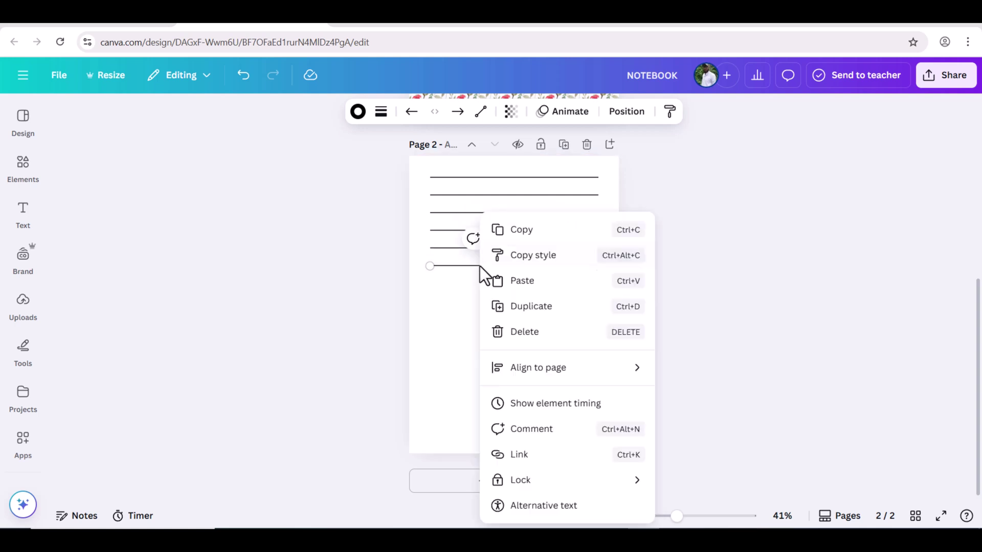
click(517, 306)
right_click(478, 285)
click(499, 307)
right_click(494, 302)
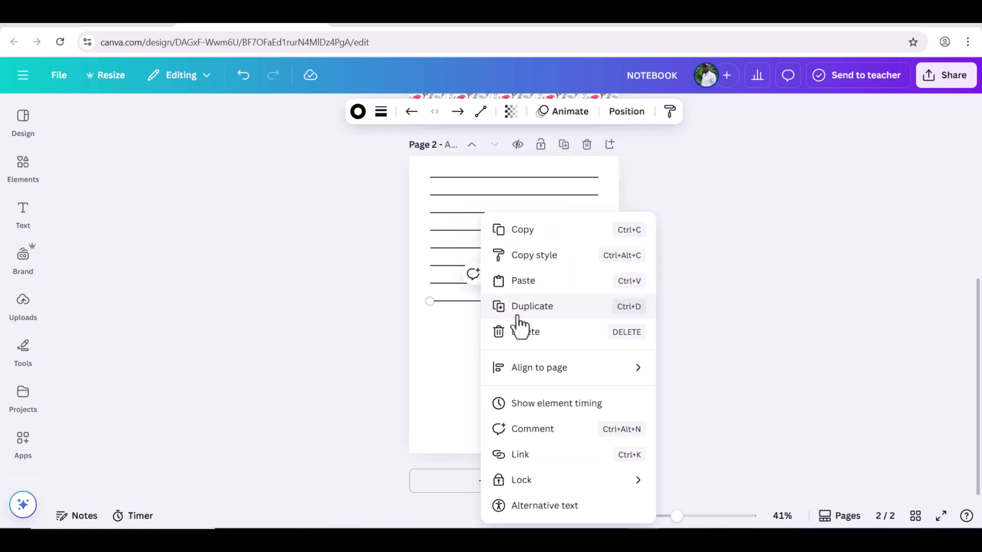
click(519, 307)
right_click(481, 319)
click(521, 308)
right_click(486, 337)
click(522, 313)
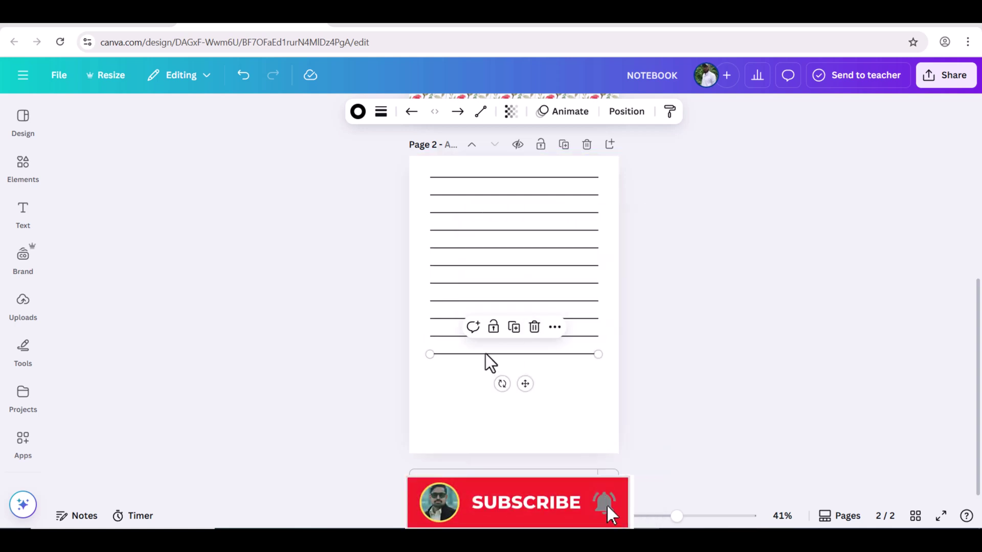
right_click(486, 354)
click(522, 307)
right_click(486, 371)
click(527, 309)
key(ctrl+d)
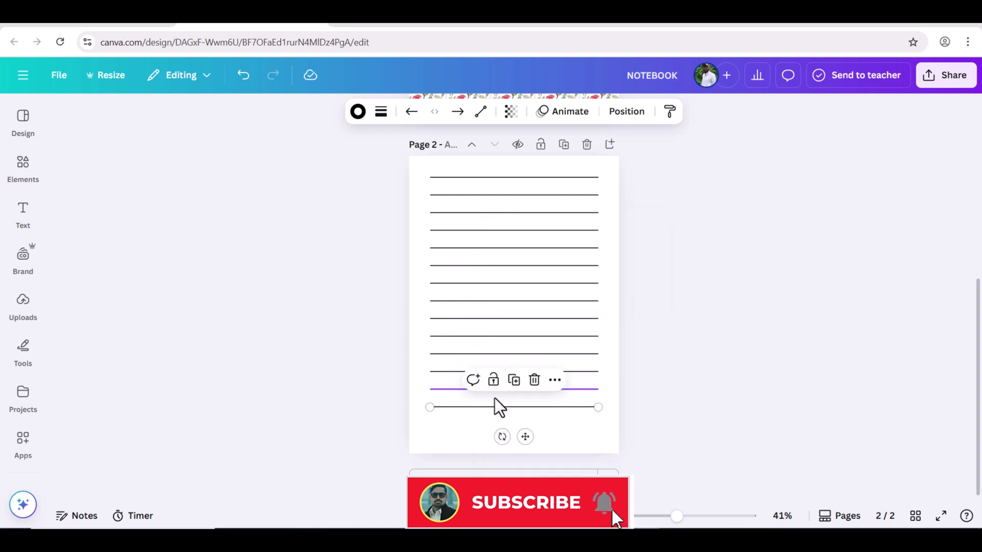
Add one more copy of the ruled line to page 2
right_click(498, 407)
click(529, 307)
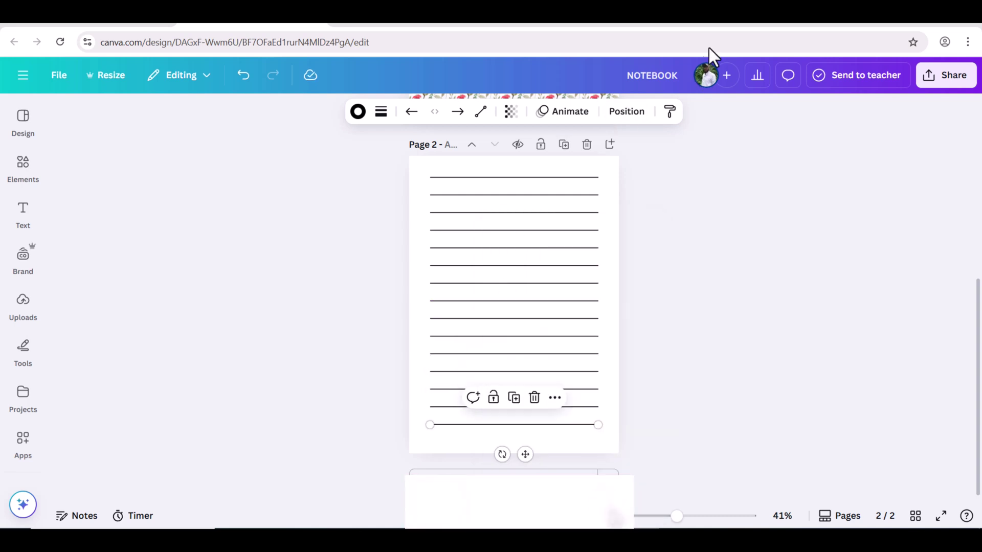
click(278, 151)
Search Elements for 'red butterfly' and browse the Graphics results
click(23, 175)
text(RED BU)
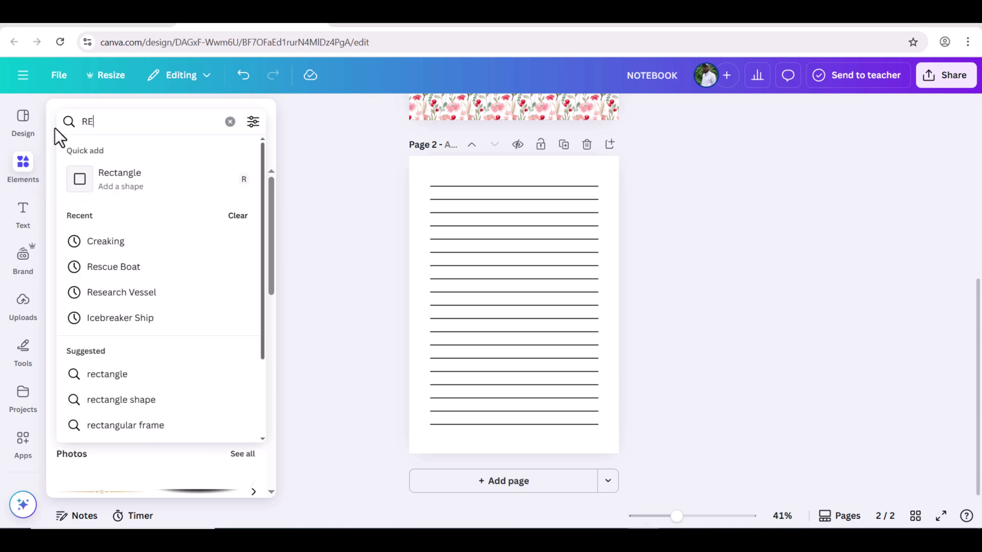
click(103, 199)
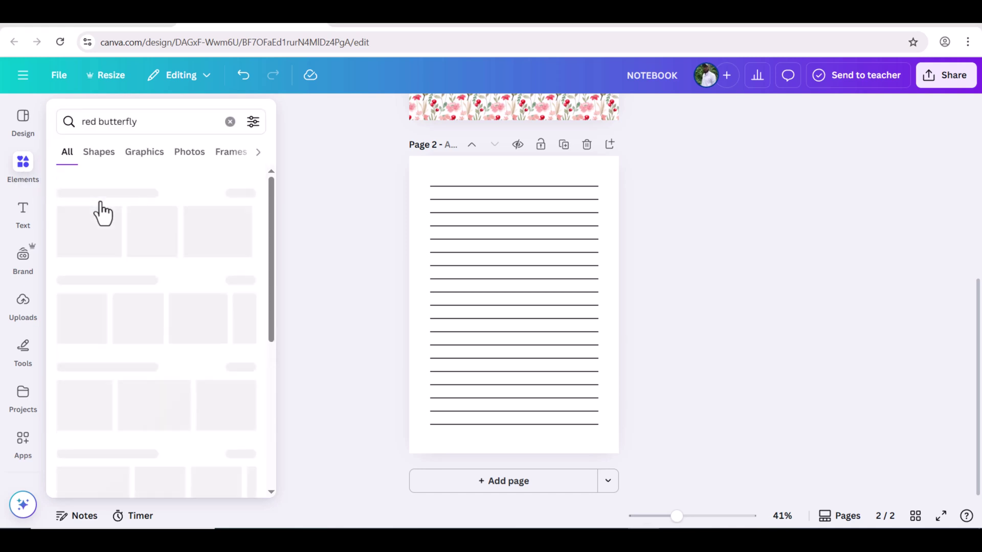
click(99, 158)
scroll(105, 217, down, 10)
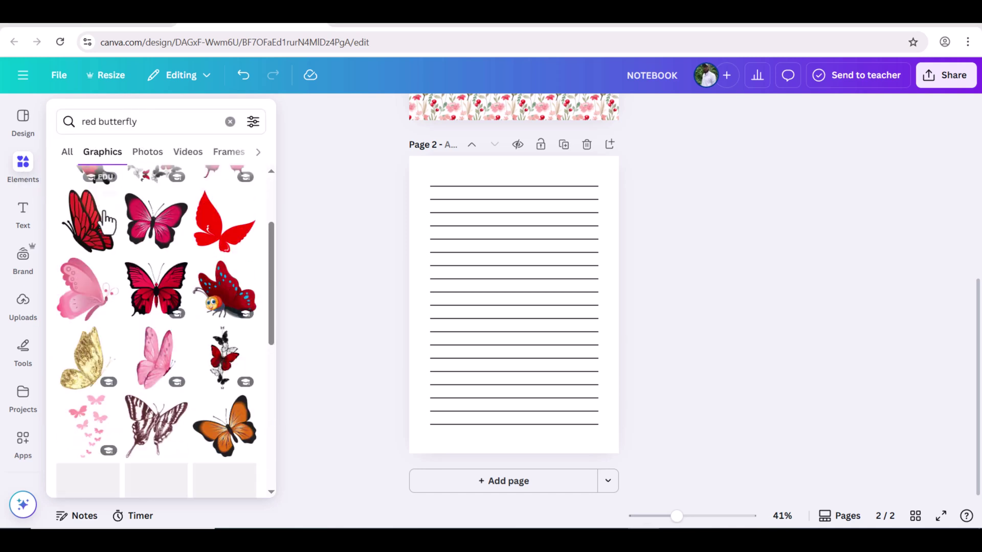
scroll(107, 215, down, 10)
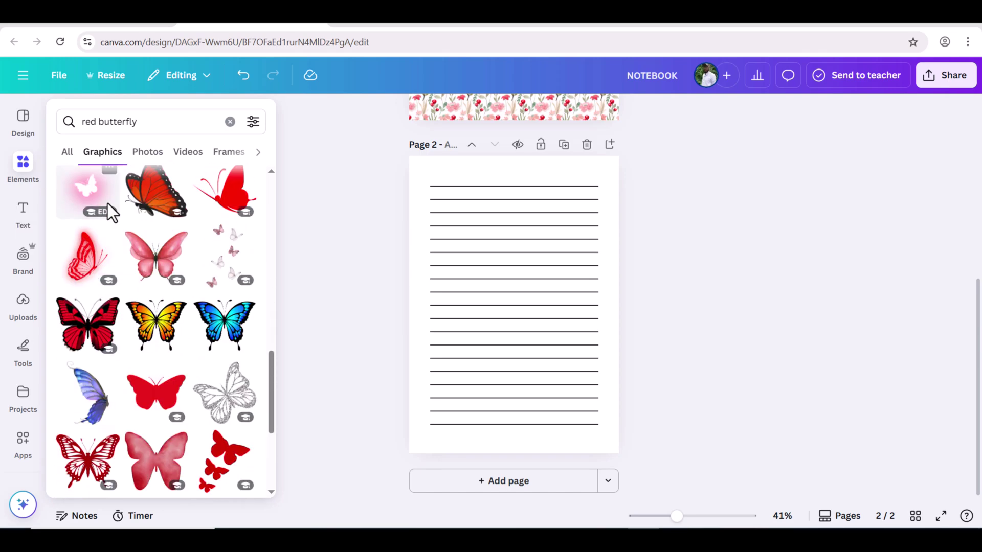
click(21, 179)
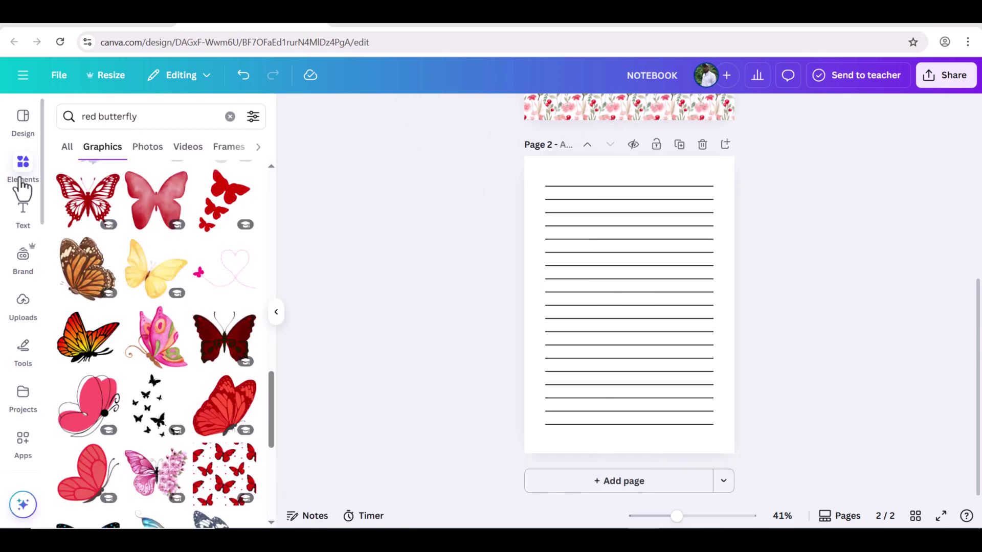
scroll(168, 333, down, 10)
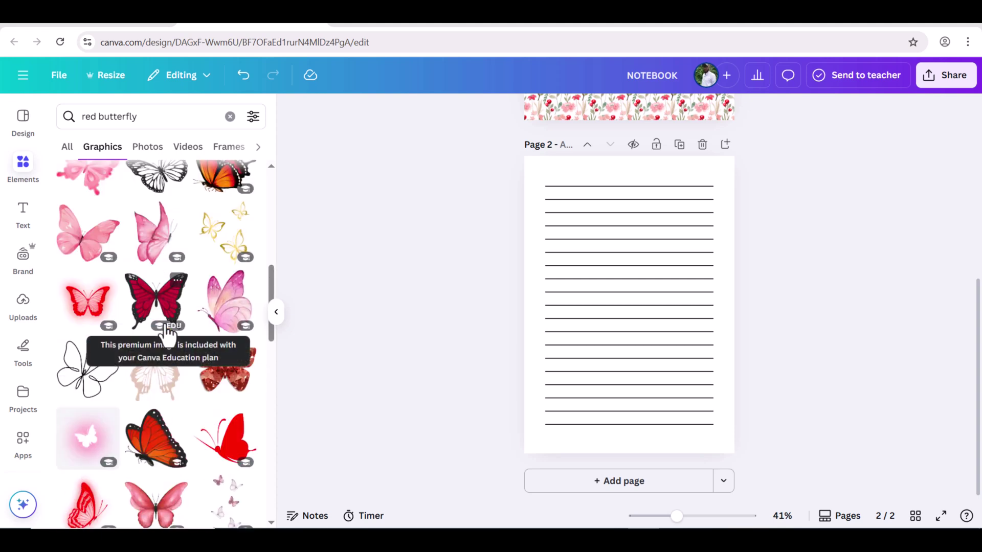
scroll(165, 324, up, 6)
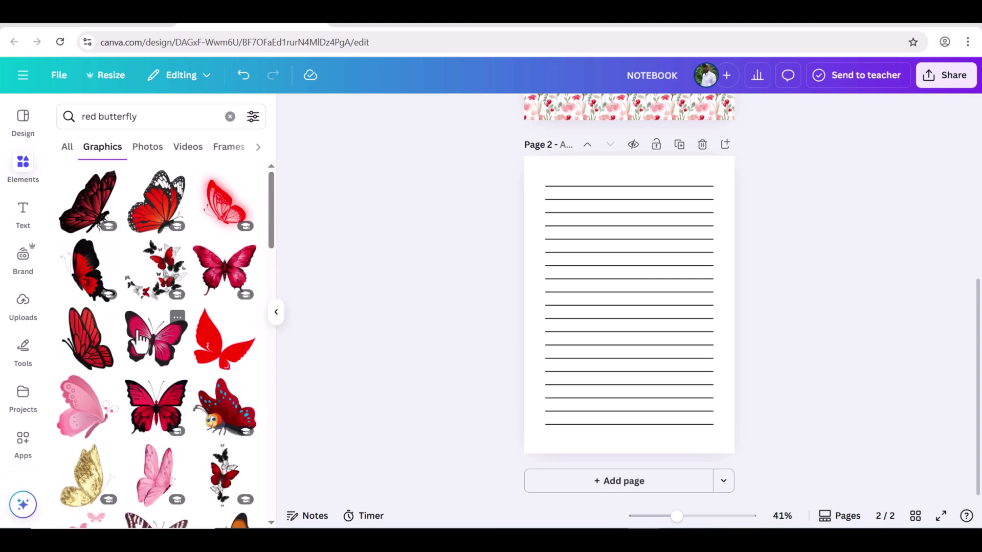
Add the magenta butterfly, shrink it, and place it at page 2's top-left
click(156, 338)
drag(713, 231, 586, 315)
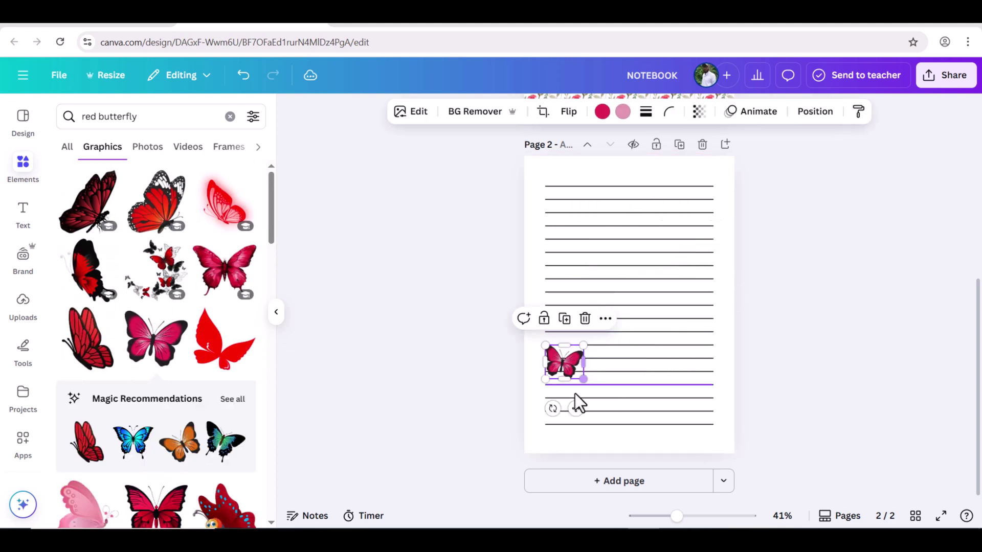
drag(563, 362, 556, 189)
click(556, 189)
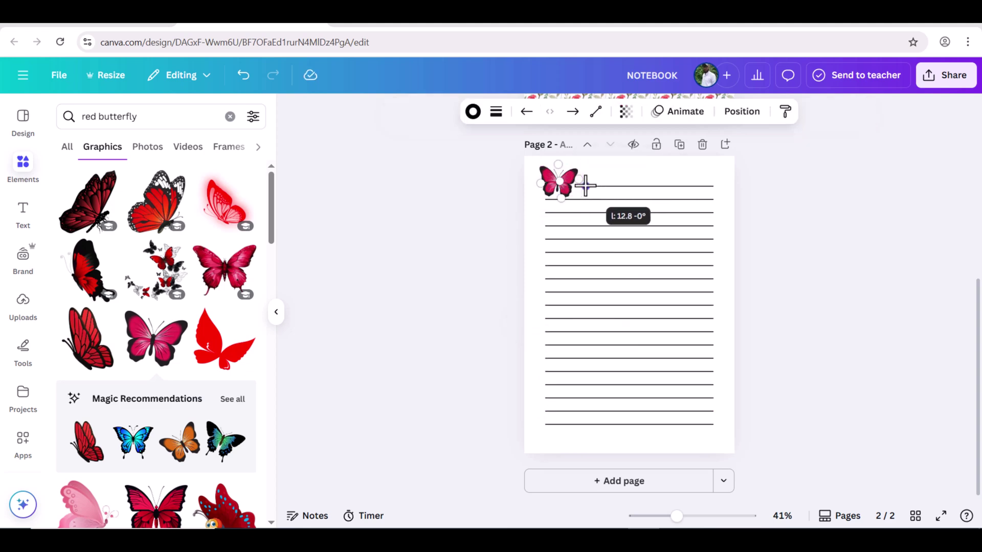
click(477, 195)
Add a tulip bouquet from a 'red FLOWER' search, shrink and tilt it, and place it bottom-right
double_click(101, 120)
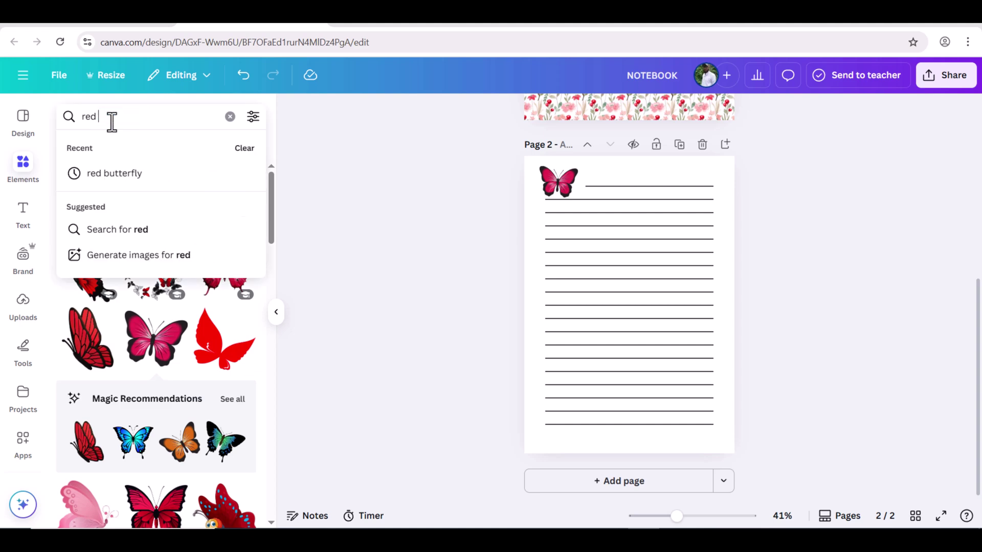
text(FLOWER)
key(Return)
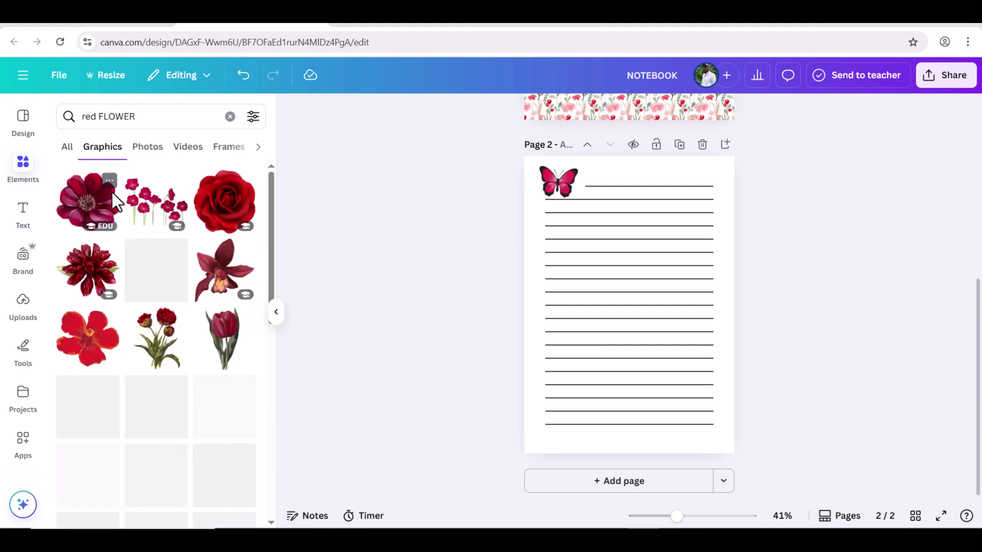
scroll(112, 192, down, 3)
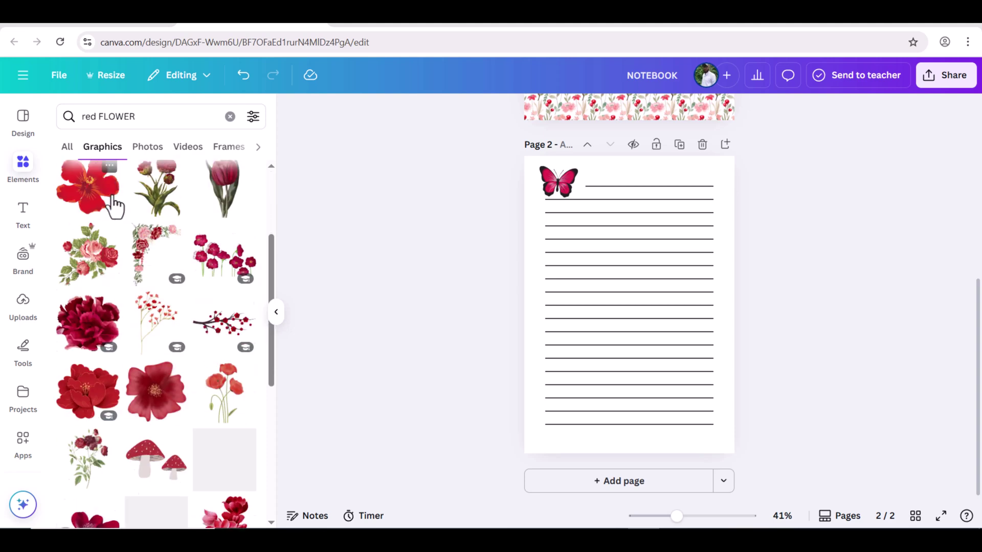
scroll(110, 204, down, 3)
scroll(109, 203, up, 5)
click(156, 277)
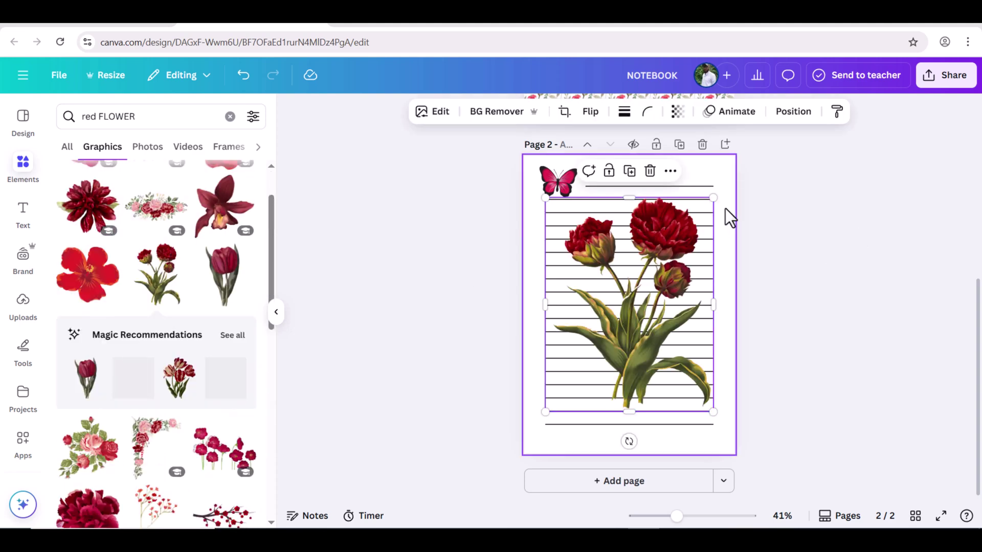
drag(714, 198, 588, 359)
drag(565, 437, 545, 446)
drag(573, 406, 714, 421)
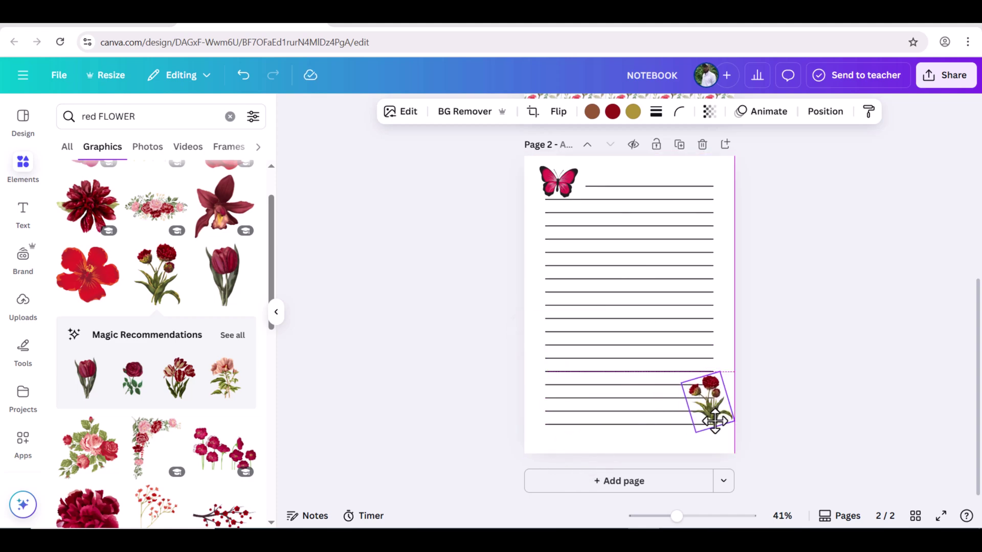
click(446, 371)
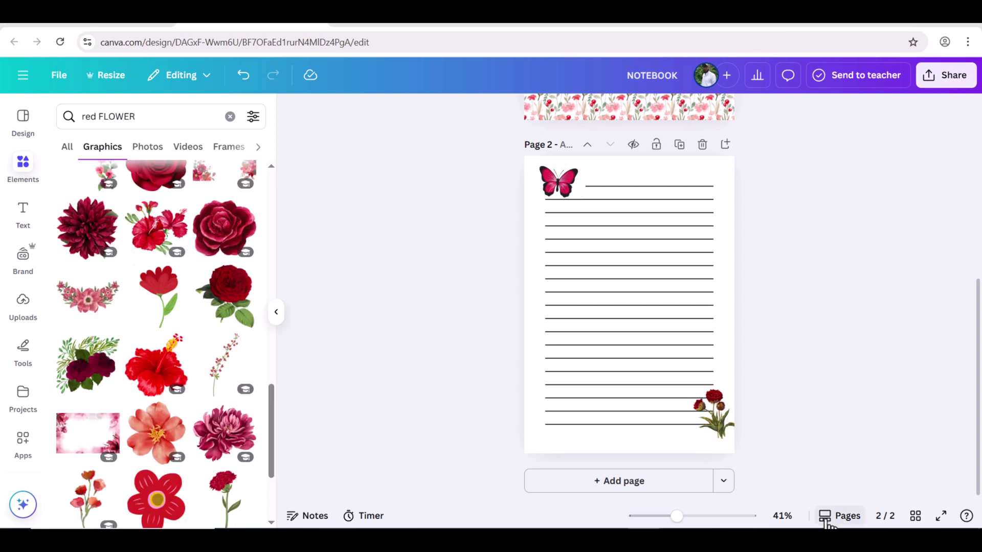
In the pages grid view, duplicate the lined page five times
drag(677, 516, 684, 517)
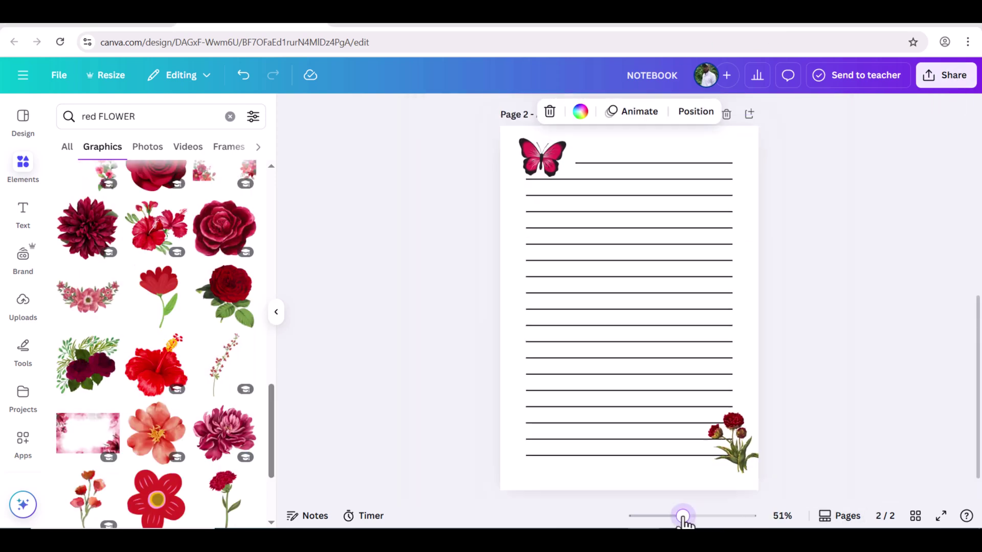
click(915, 514)
right_click(230, 230)
click(276, 297)
right_click(360, 245)
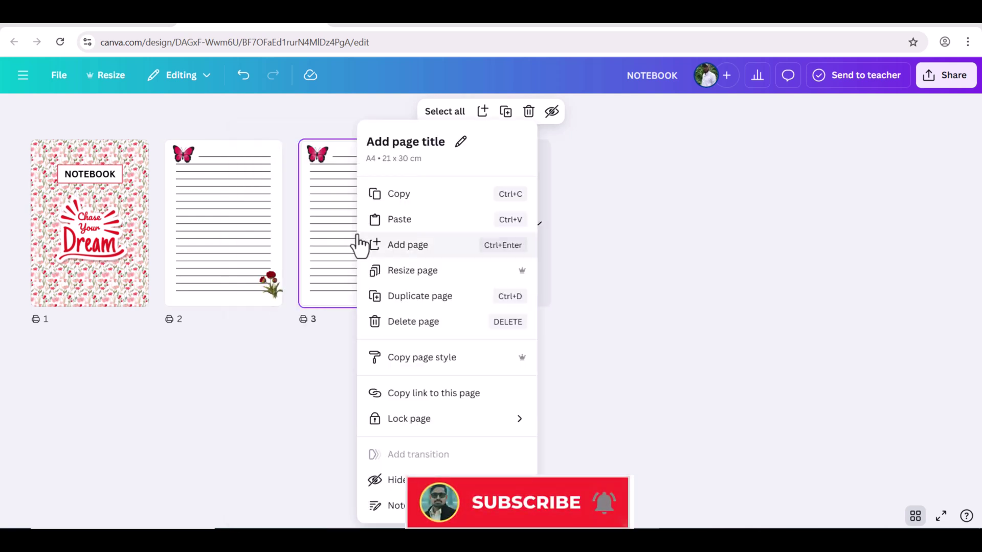
click(399, 296)
right_click(488, 246)
click(519, 296)
right_click(631, 246)
click(659, 295)
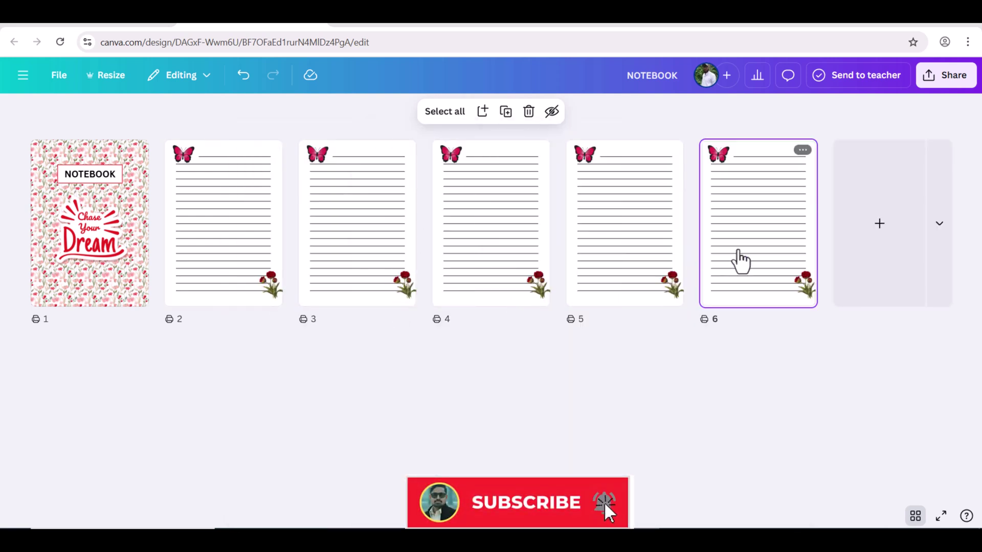
right_click(740, 261)
click(768, 296)
Keep duplicating the lined page until the notebook reaches 14 pages
right_click(880, 245)
click(844, 294)
right_click(84, 389)
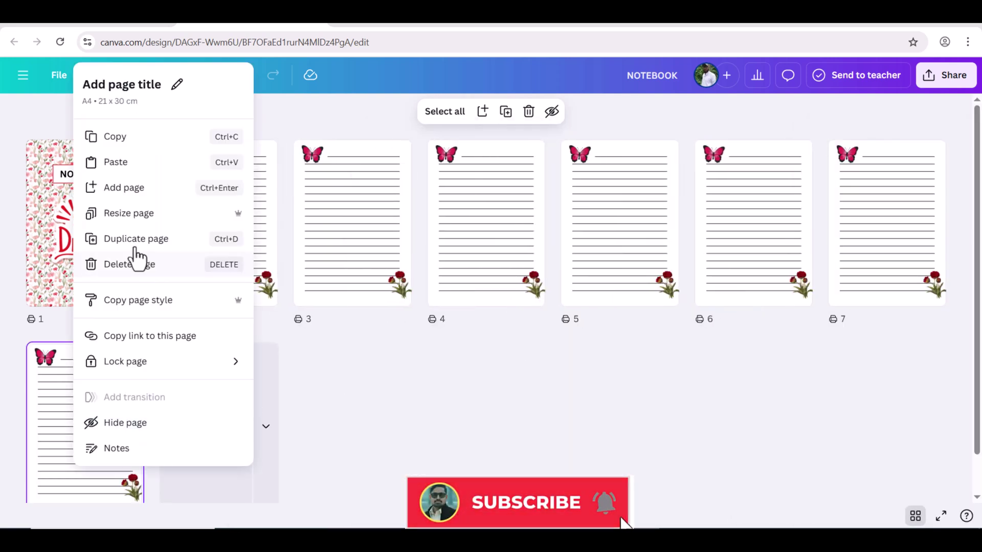
click(135, 240)
right_click(228, 367)
click(255, 239)
right_click(361, 425)
click(430, 240)
right_click(481, 245)
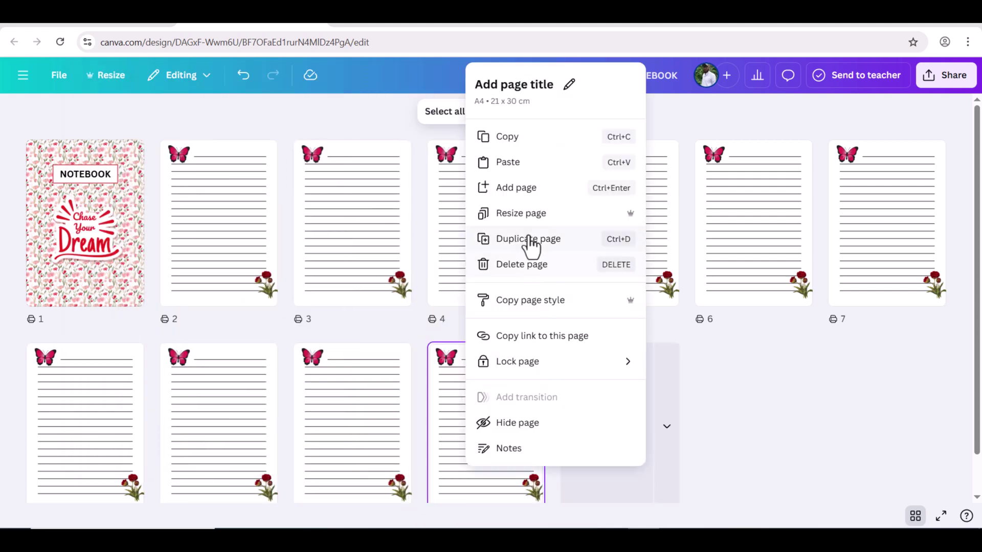
click(531, 239)
right_click(629, 409)
click(693, 240)
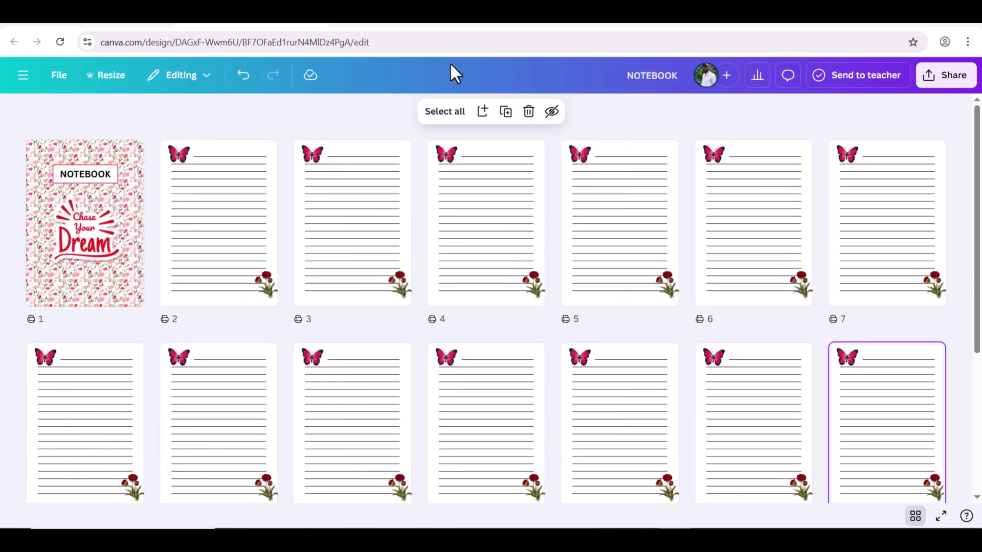
Download the design as PDF Standard with all pages 1–14 selected
click(944, 78)
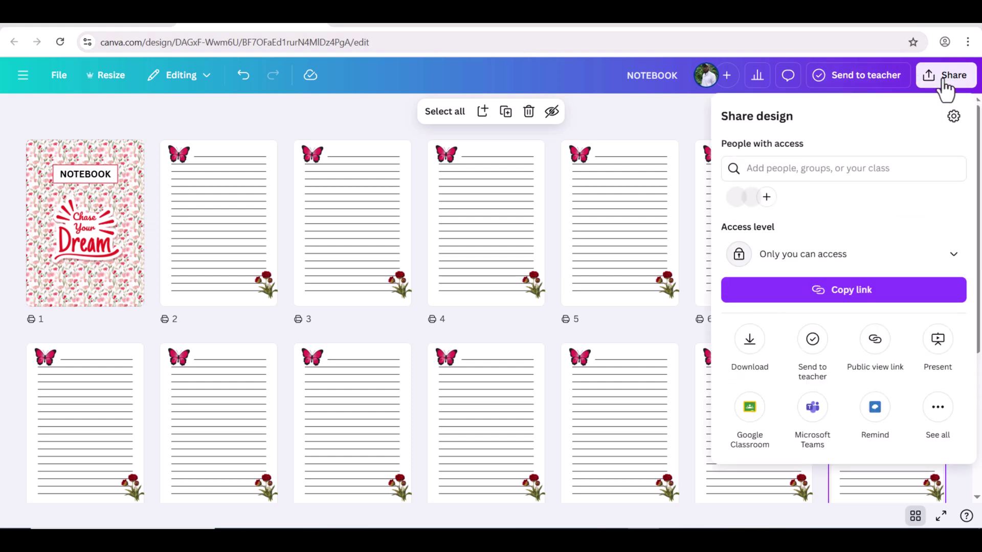
click(751, 340)
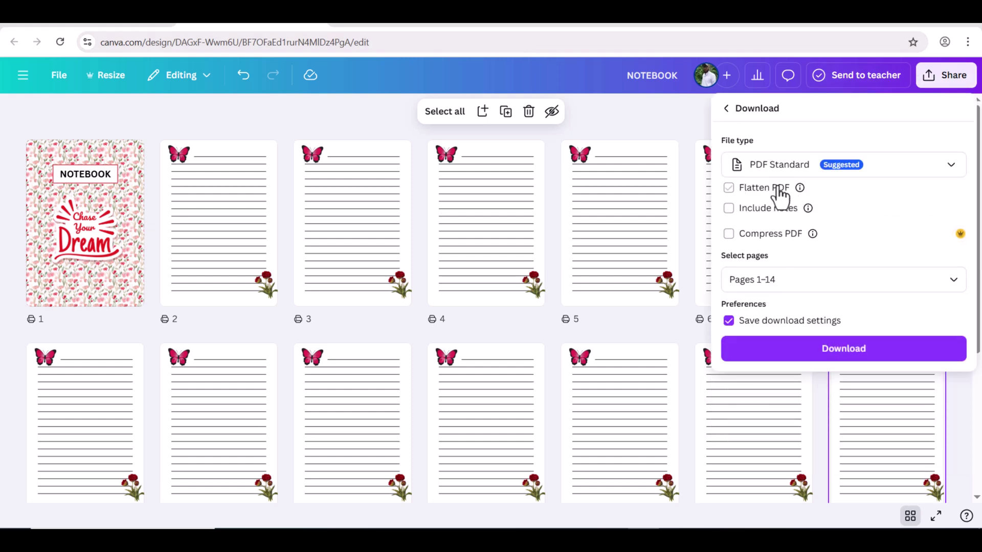
click(952, 279)
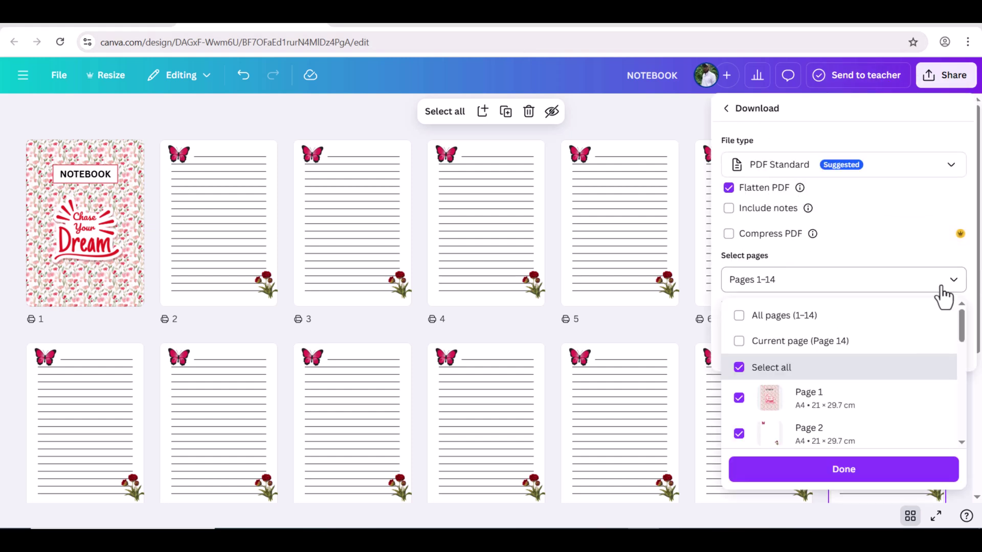
click(739, 316)
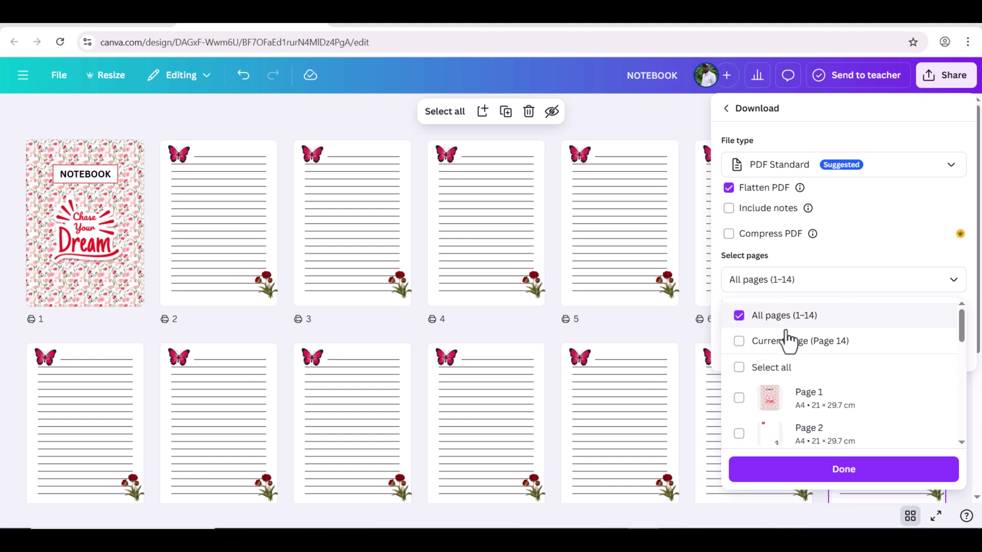
scroll(802, 344, down, 2)
scroll(802, 344, up, 2)
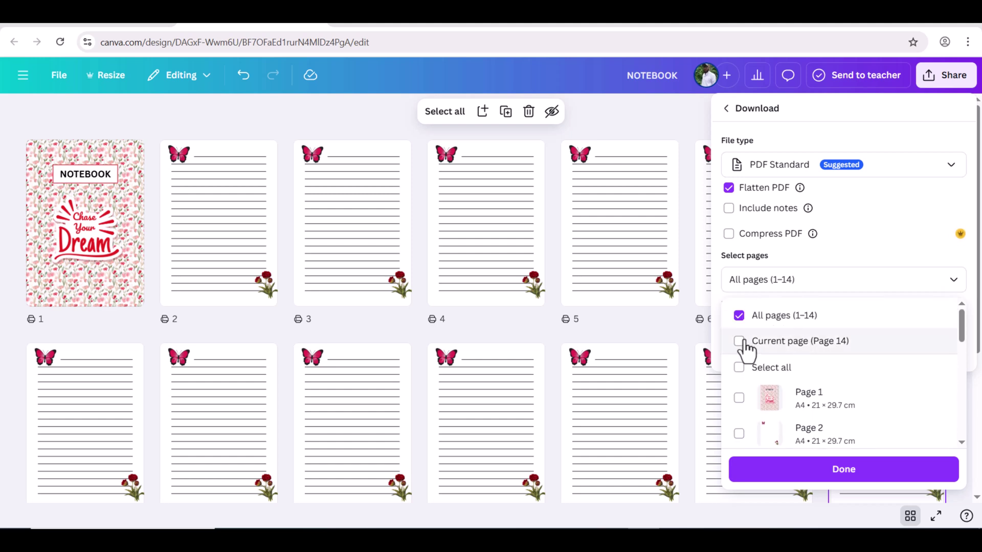
click(740, 342)
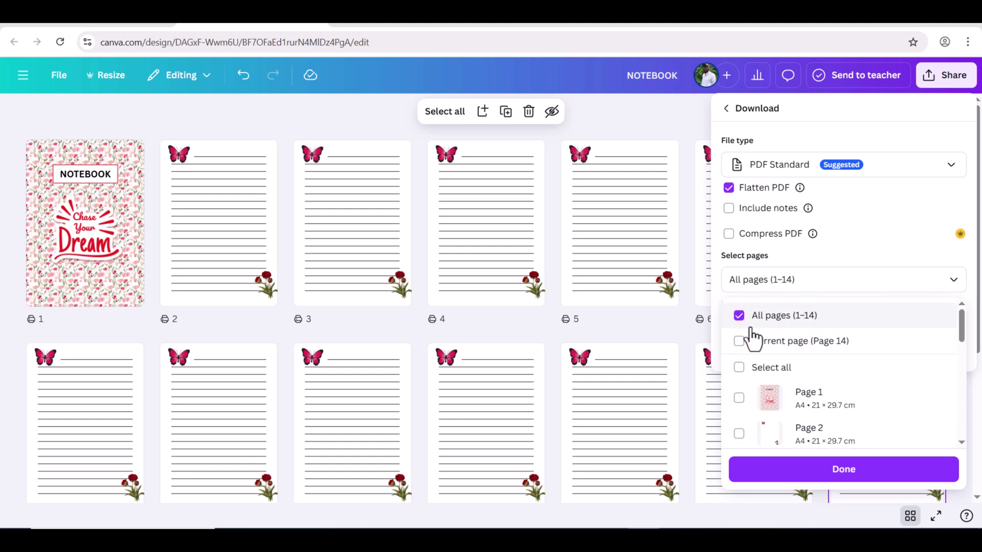
click(845, 474)
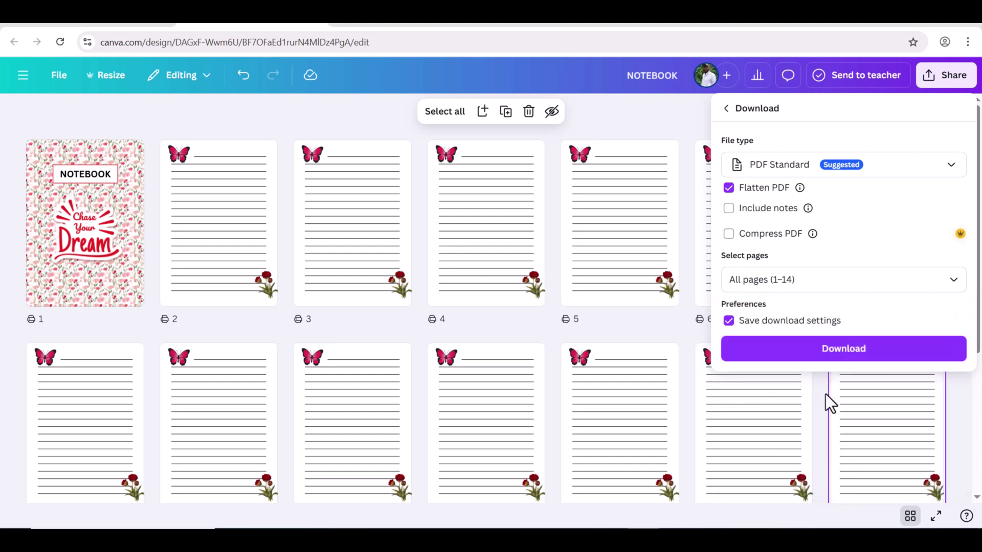
click(825, 353)
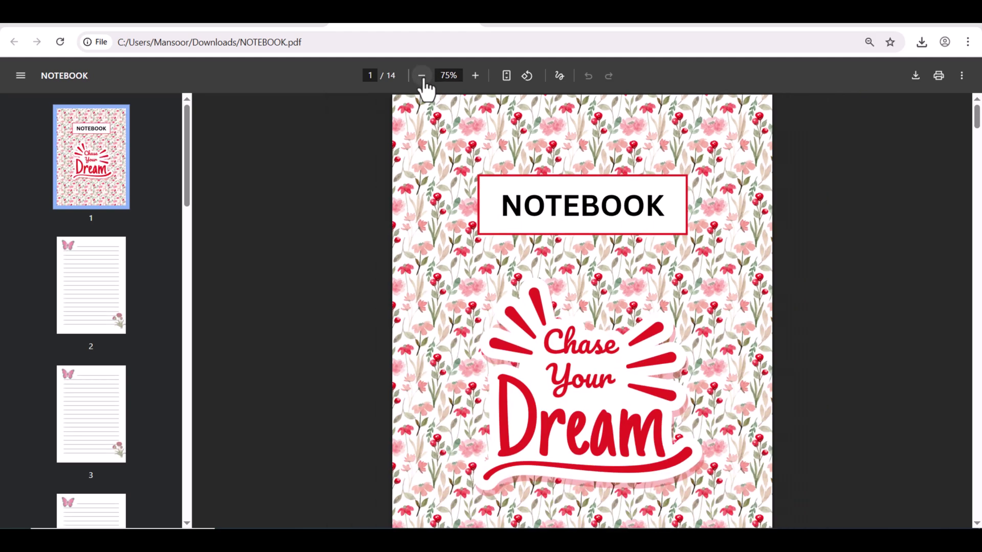
Zoom out on NOTEBOOK.pdf and scroll from the cover through to page 14
click(424, 83)
click(424, 82)
click(424, 82)
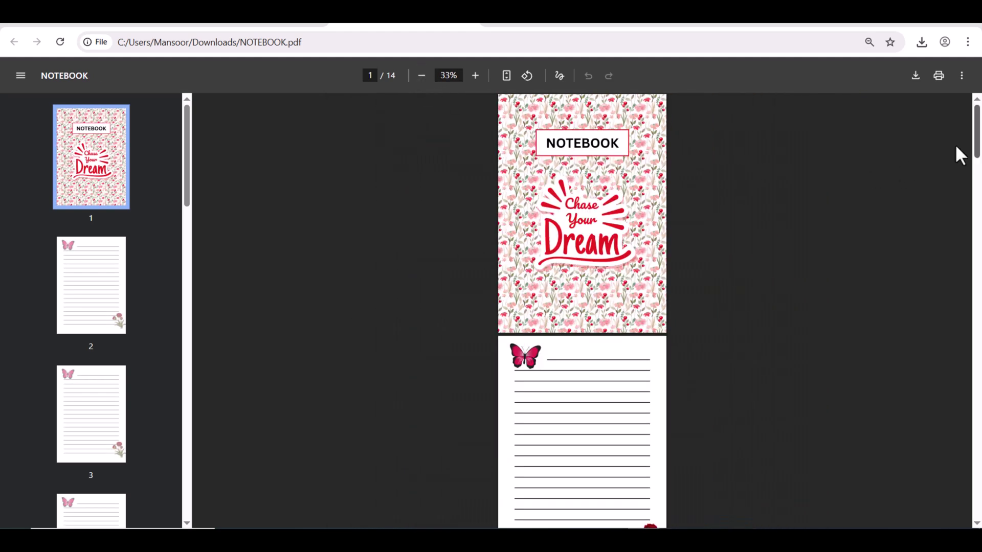
scroll(977, 110, down, 3)
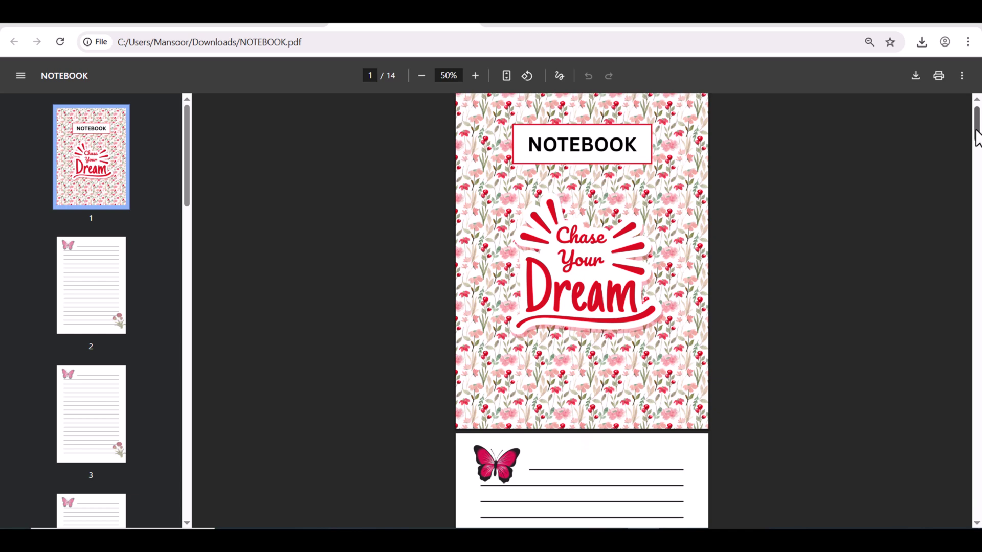
drag(977, 148, 954, 477)
scroll(947, 491, down, 3)
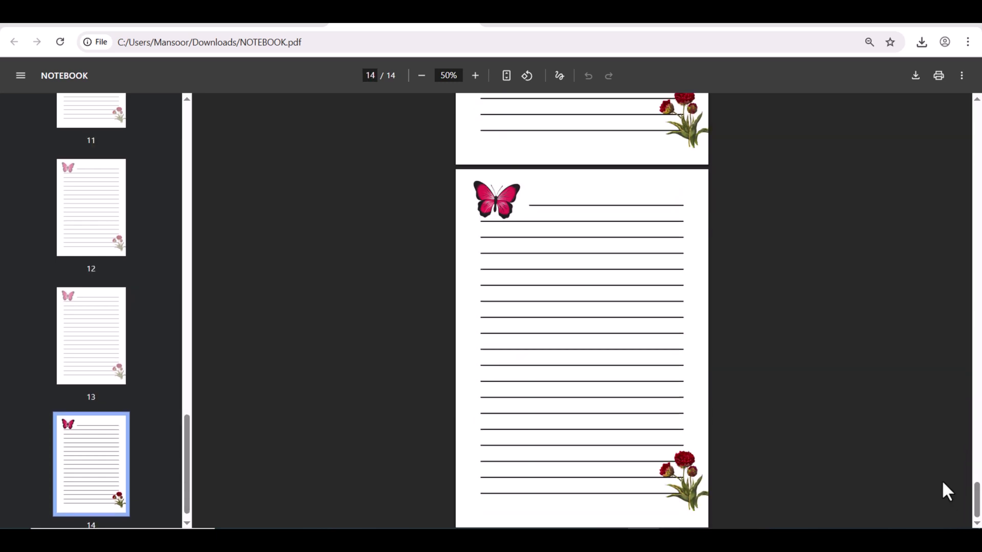